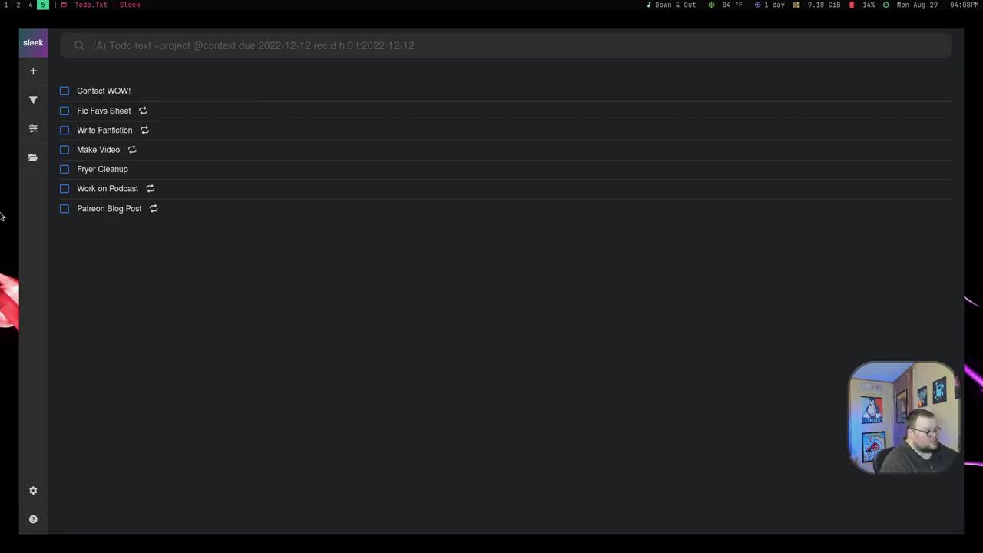
- Dismiss the file choices and start a blank new todo with no priority selected
{"action": "left_click", "coordinate": [33, 156]}
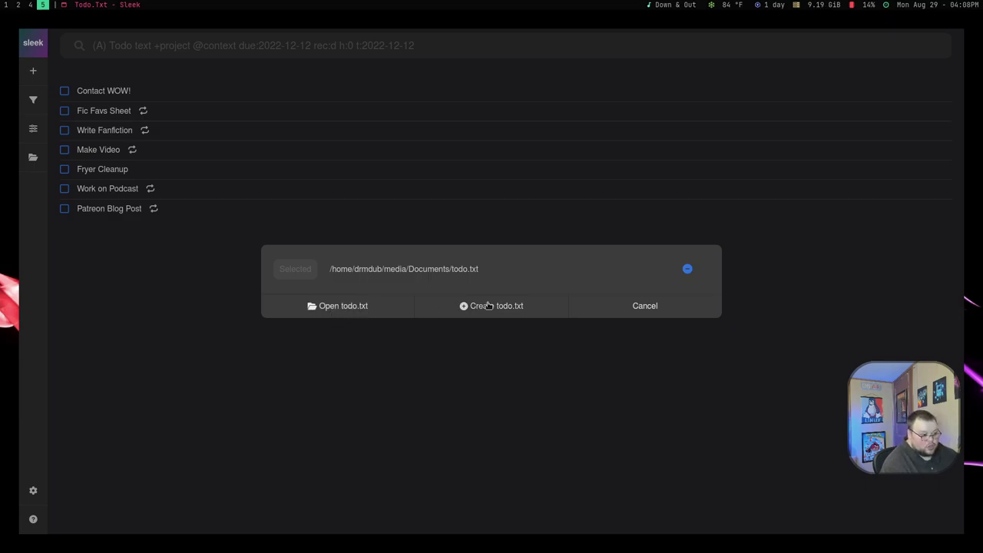
{"action": "left_click", "coordinate": [772, 299]}
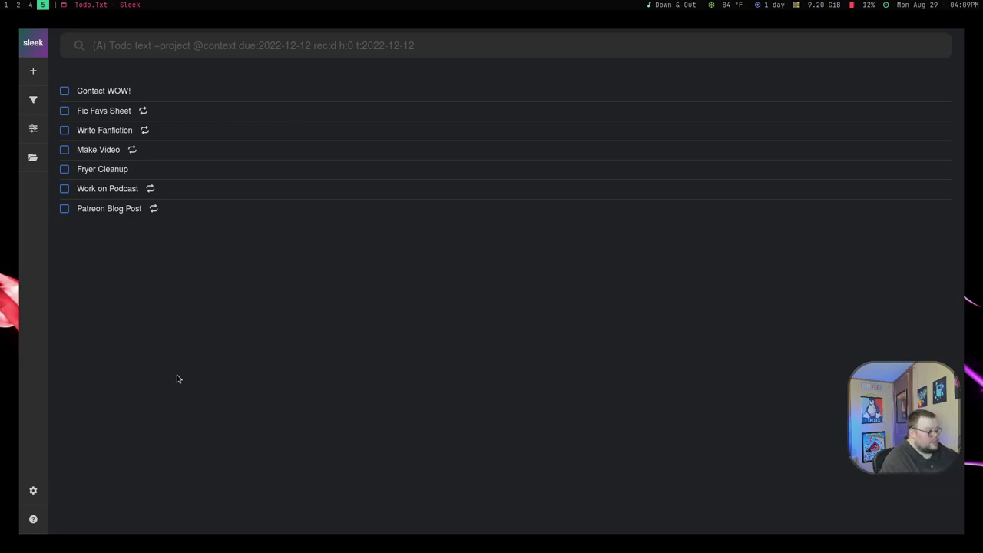
{"action": "left_click", "coordinate": [34, 72]}
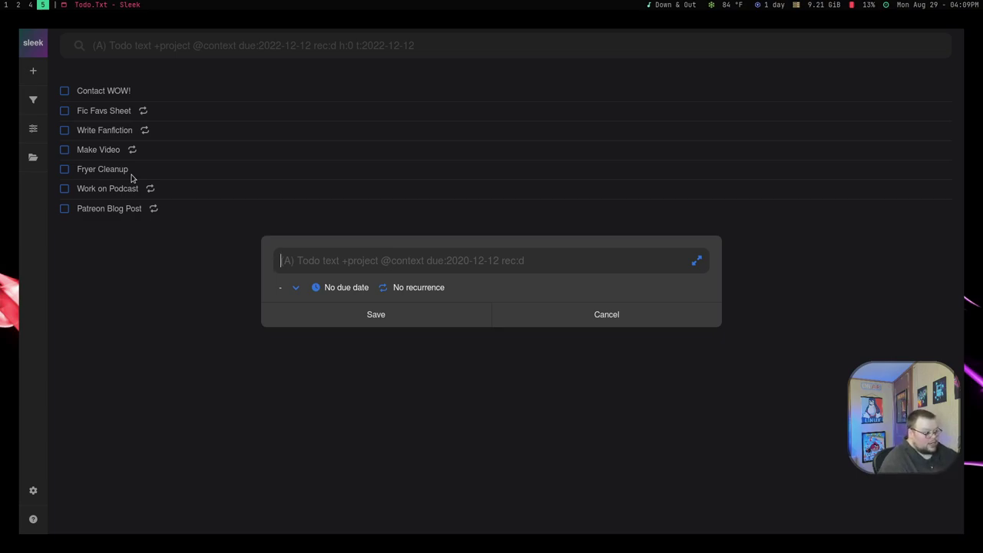
{"action": "left_click", "coordinate": [297, 290]}
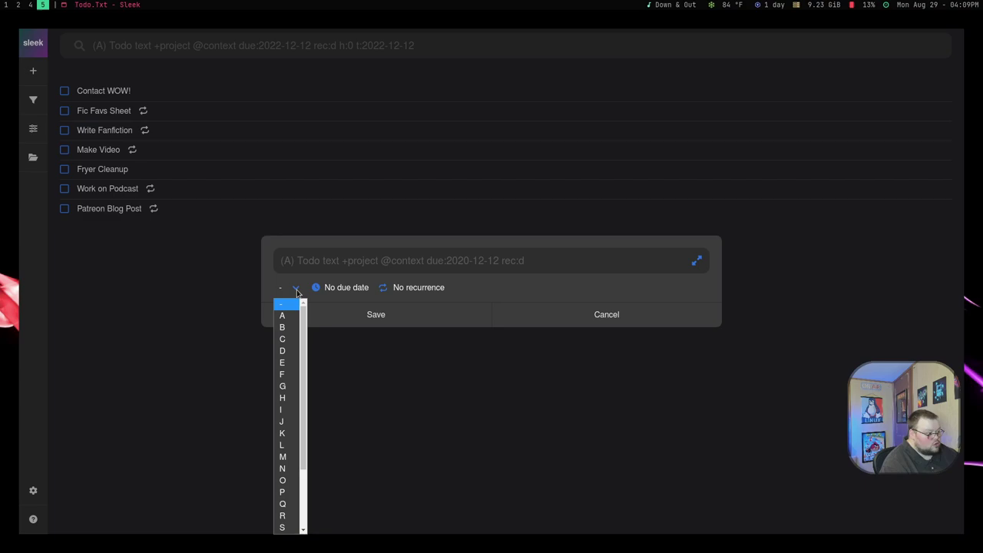
{"action": "left_click", "coordinate": [298, 260]}
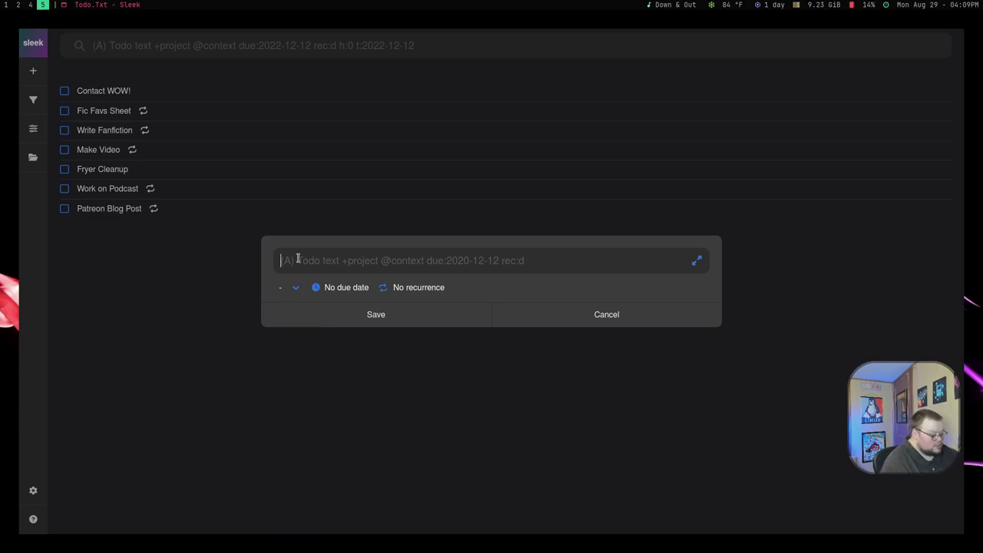
- Enter '(B) Do BTRFS video' as the new task's text, beginning a rec: tag
{"action": "type", "text": "(B)"}
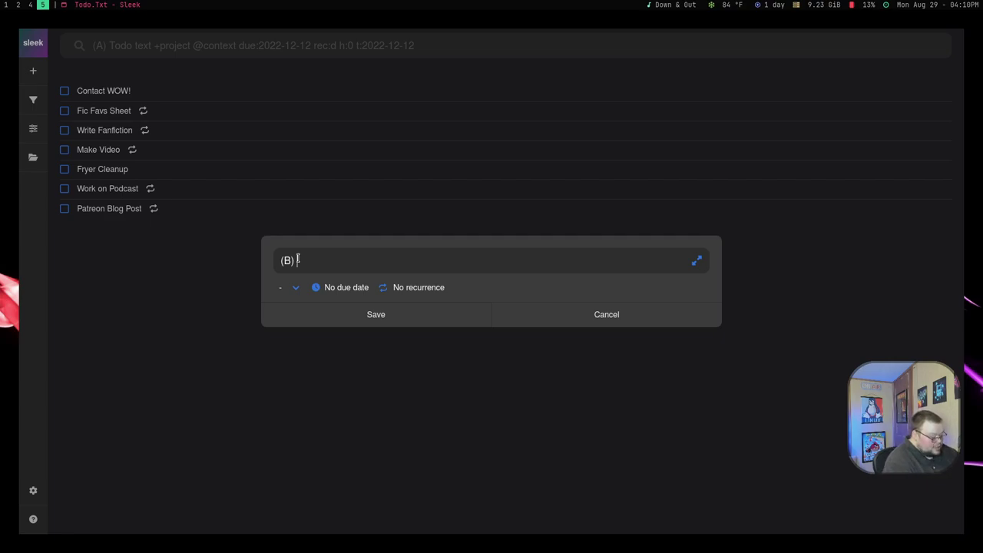
{"action": "type", "text": "Do "}
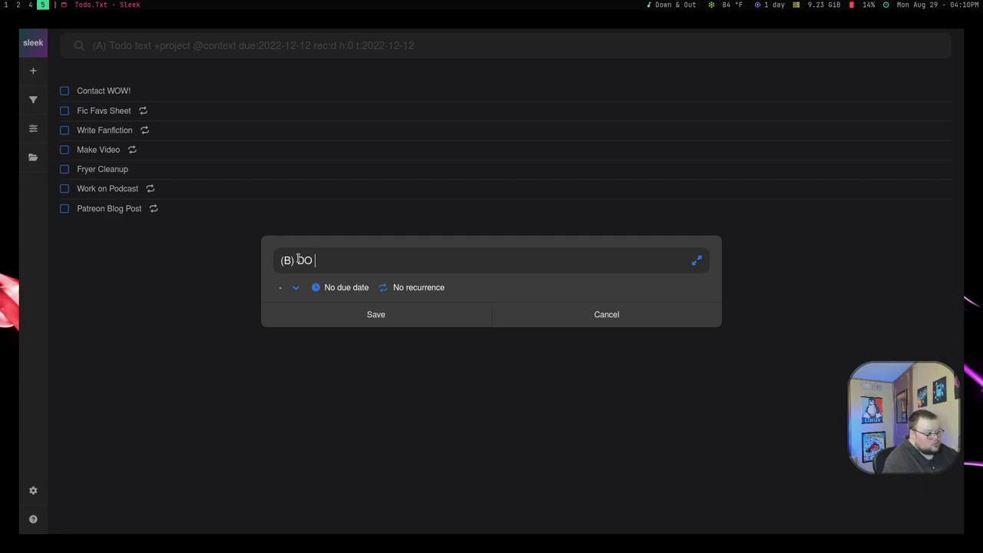
{"action": "type", "text": "BTRFS"}
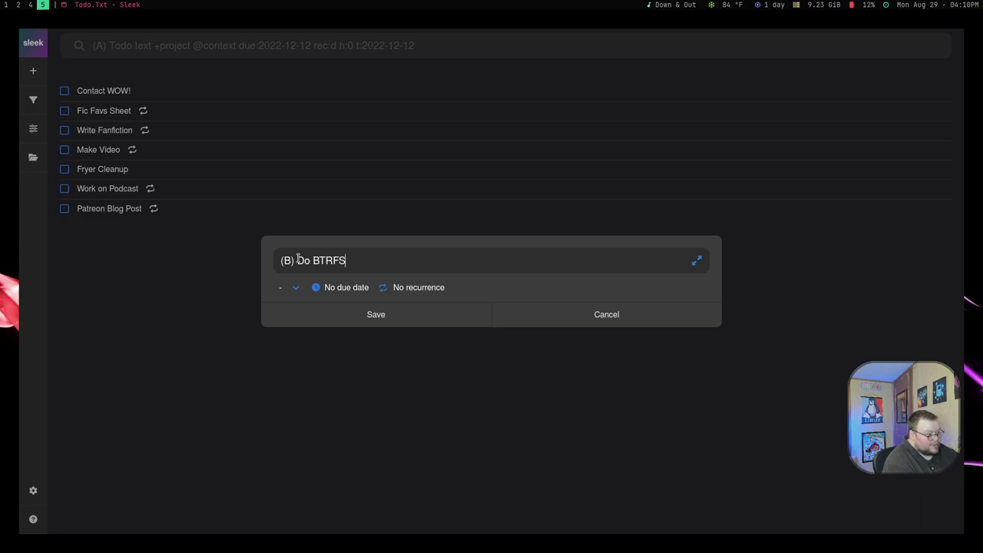
{"action": "type", "text": " video"}
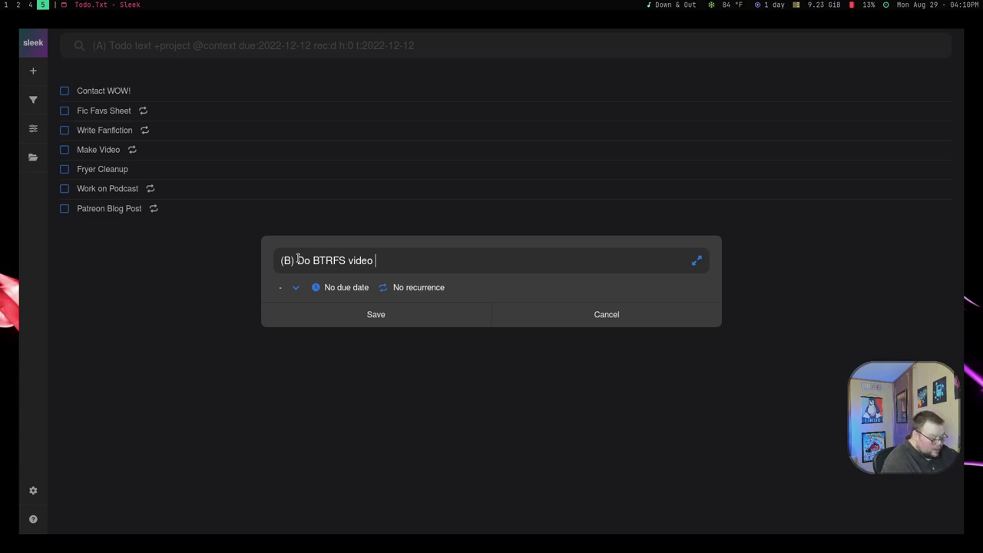
{"action": "type", "text": "red"}
{"action": "key", "text": "BackSpace"}
{"action": "type", "text": "c"}
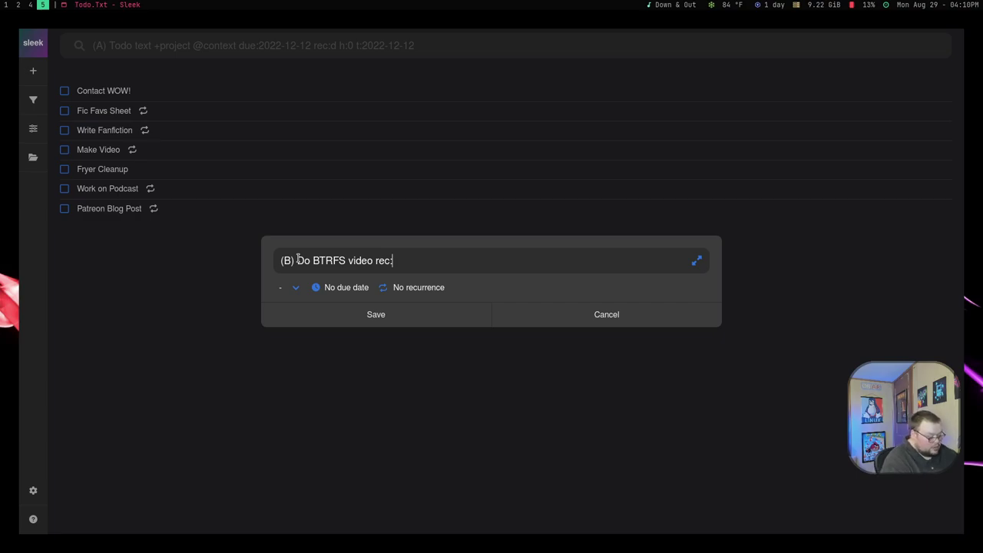
{"action": "type", "text": ":d"}
{"action": "key", "text": "BackSpace"}
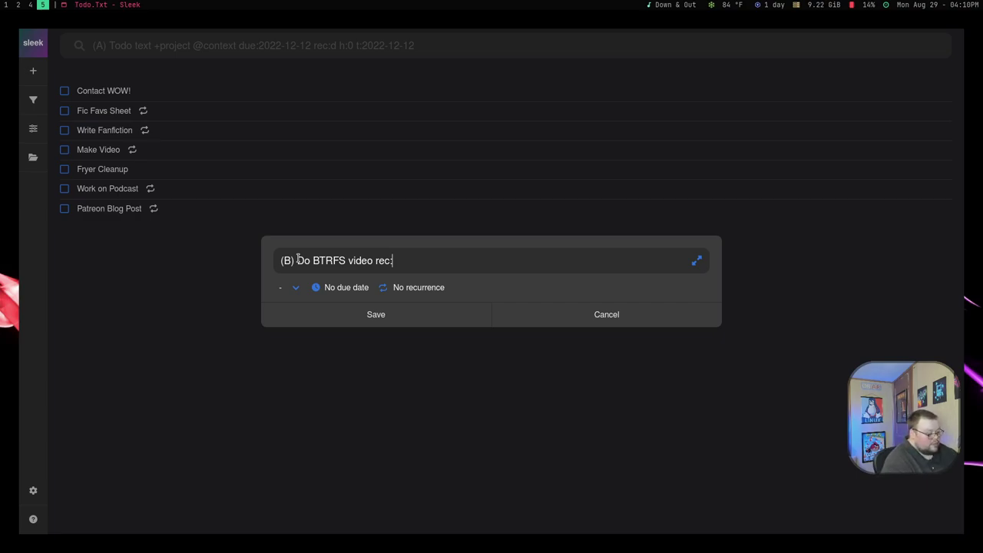
{"action": "type", "text": "w"}
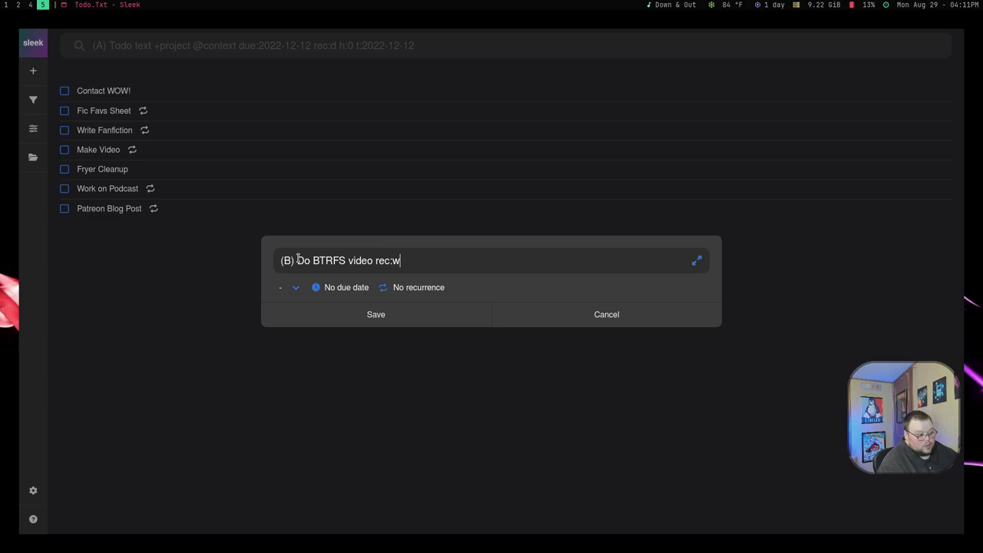
{"action": "key", "text": "BackSpace"}
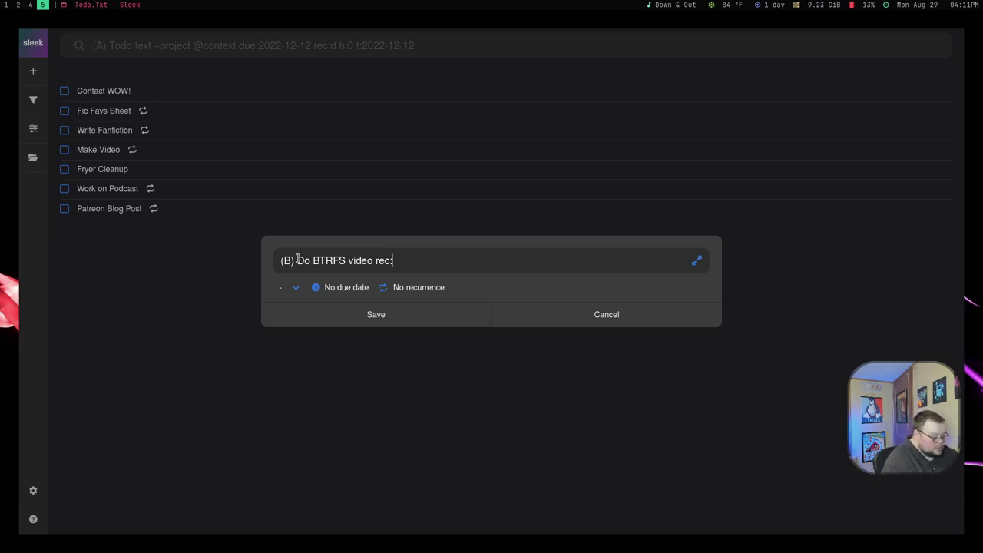
{"action": "type", "text": "m"}
{"action": "key", "text": "BackSpace"}
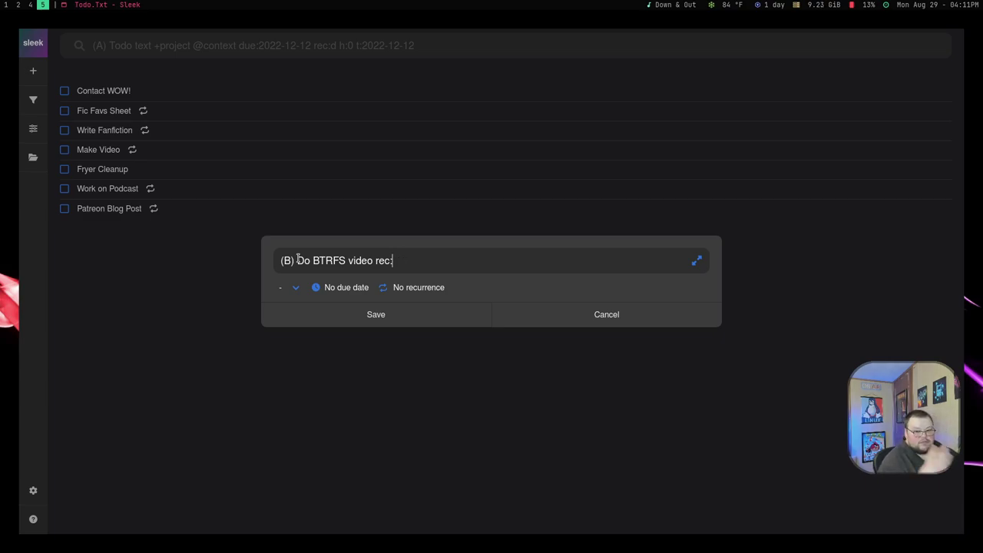
{"action": "type", "text": "3w"}
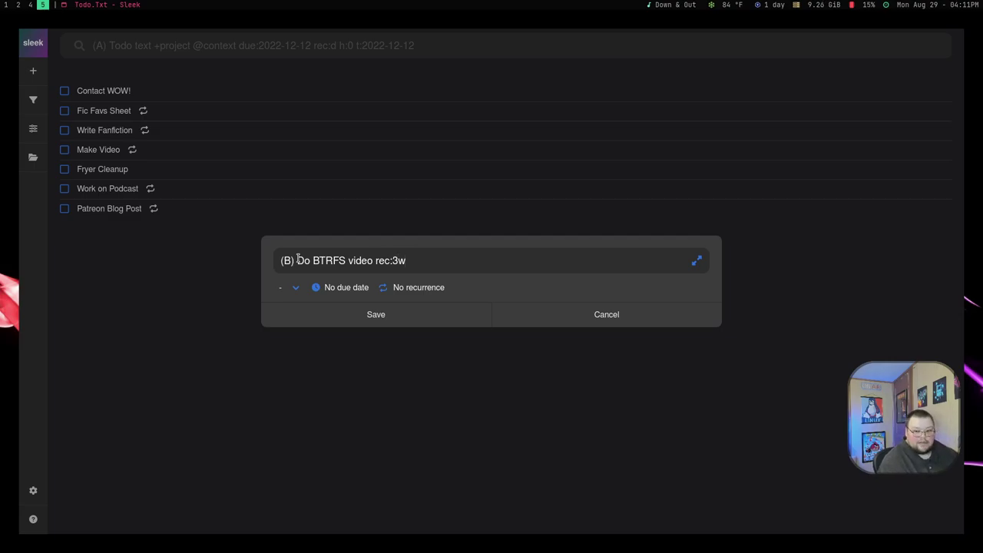
{"action": "key", "text": "BackSpace"}
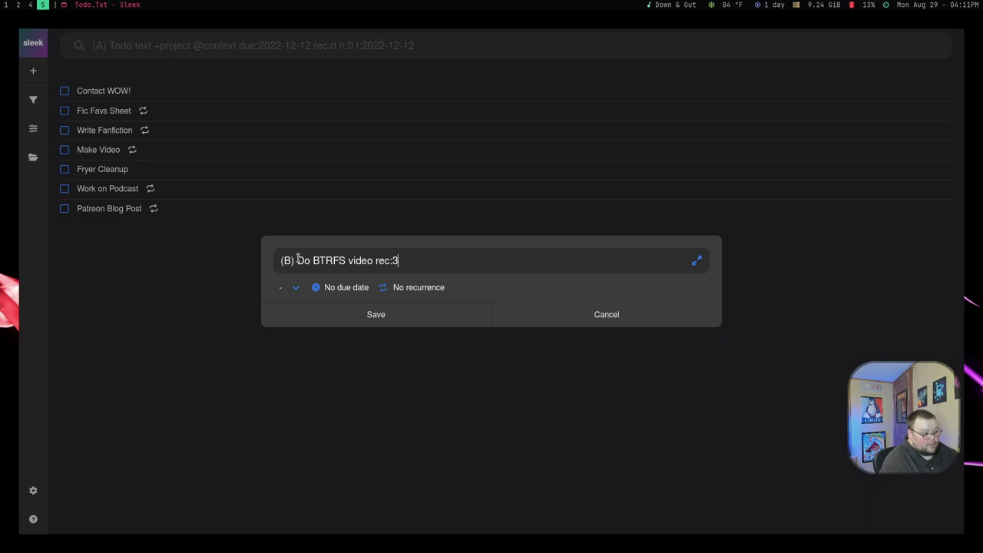
{"action": "type", "text": "d"}
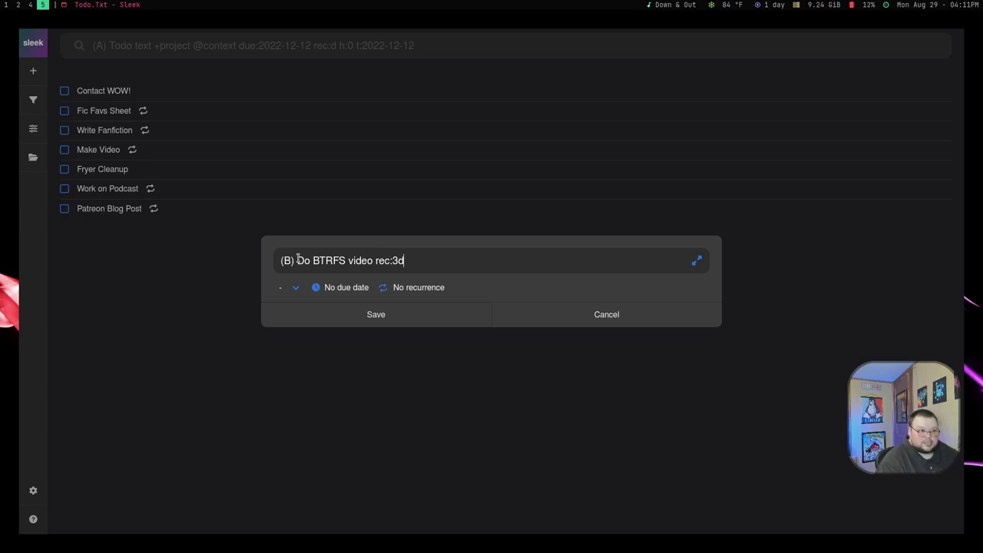
{"action": "key", "text": "BackSpace"}
{"action": "key", "text": "BackSpace"}
{"action": "key", "text": "BackSpace"}
{"action": "key", "text": "BackSpace"}
{"action": "key", "text": "BackSpace"}
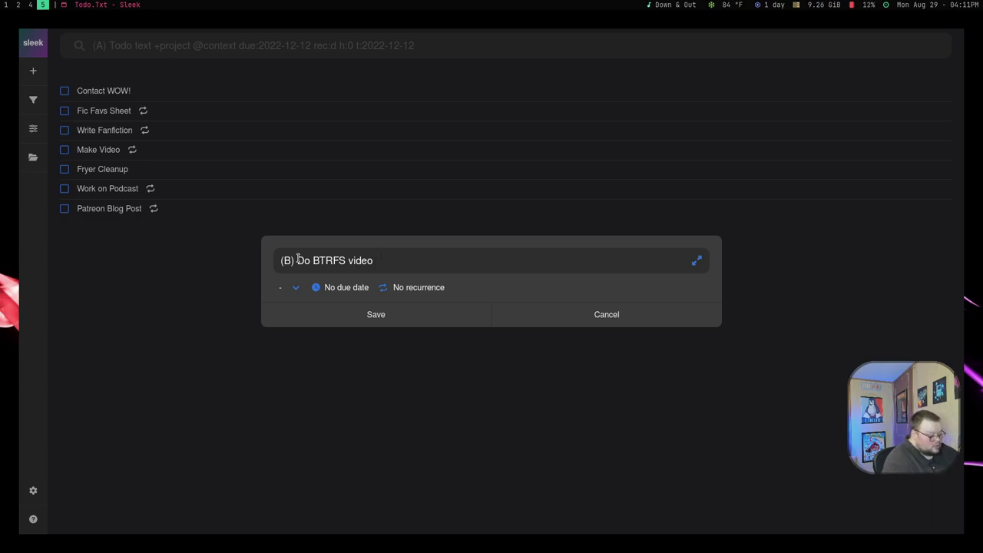
- Add 'on Thursday at Noon' and a due date, then erase the due date from the task
{"action": "type", "text": "on Thursday a"}
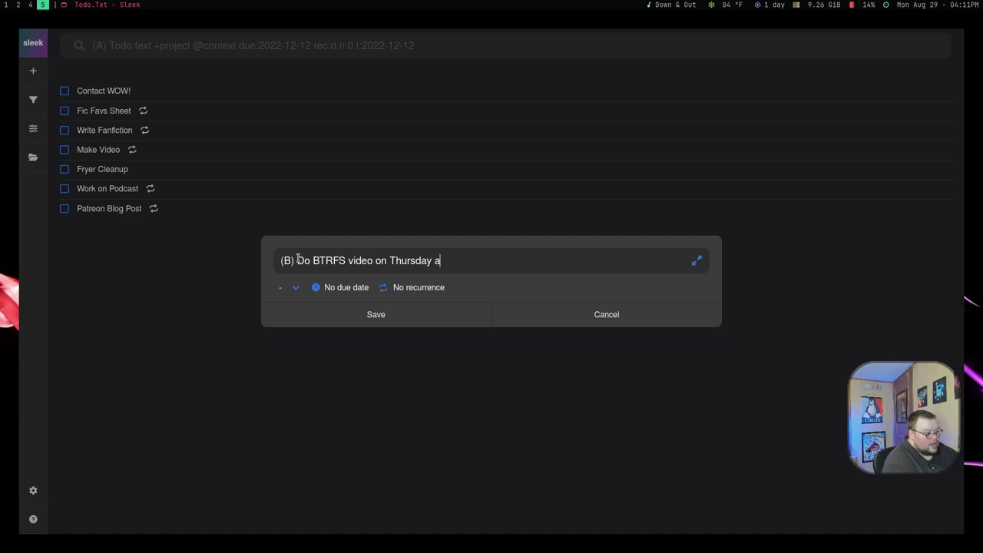
{"action": "type", "text": "t Noon"}
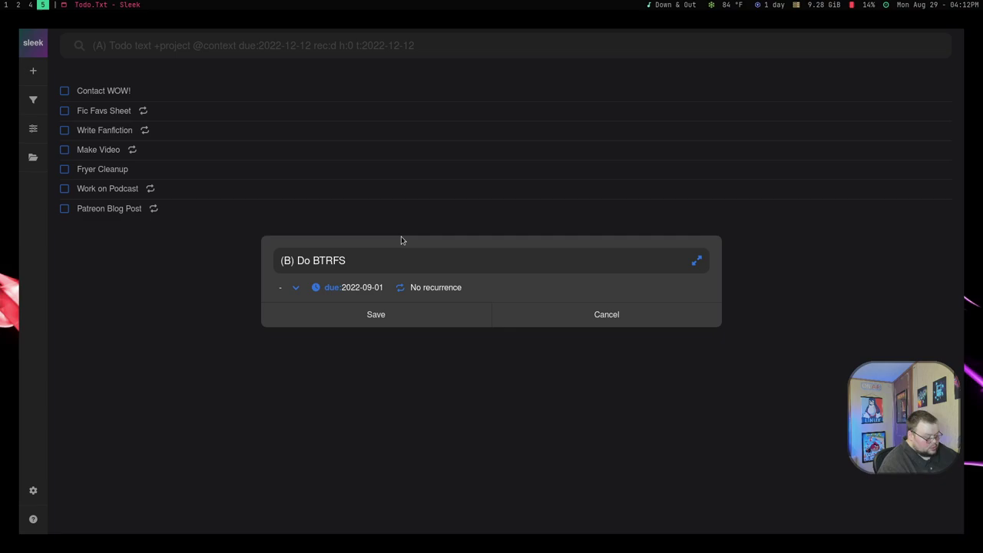
{"action": "type", "text": "due"}
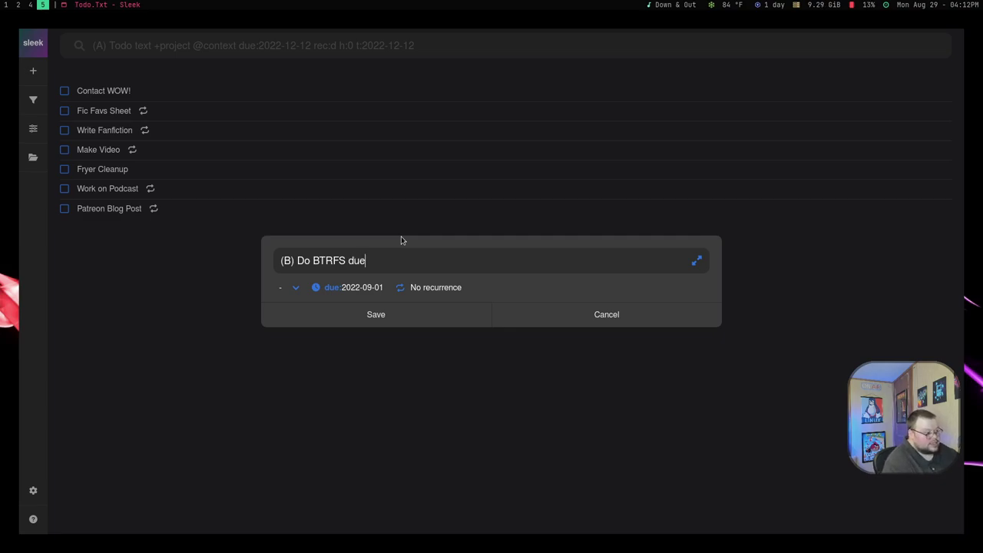
{"action": "type", "text": ":2022-09-01"}
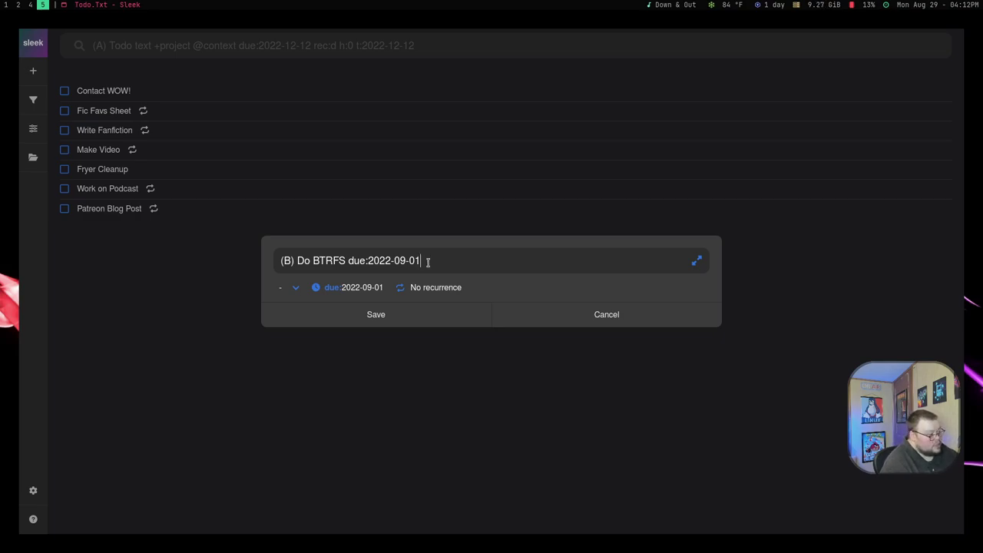
{"action": "left_click", "coordinate": [365, 291]}
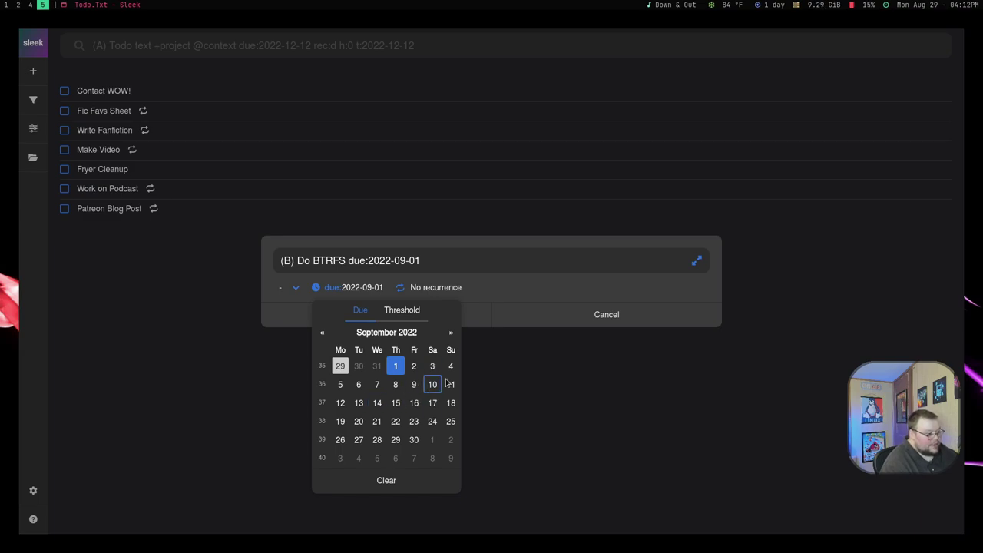
{"action": "left_click", "coordinate": [500, 296]}
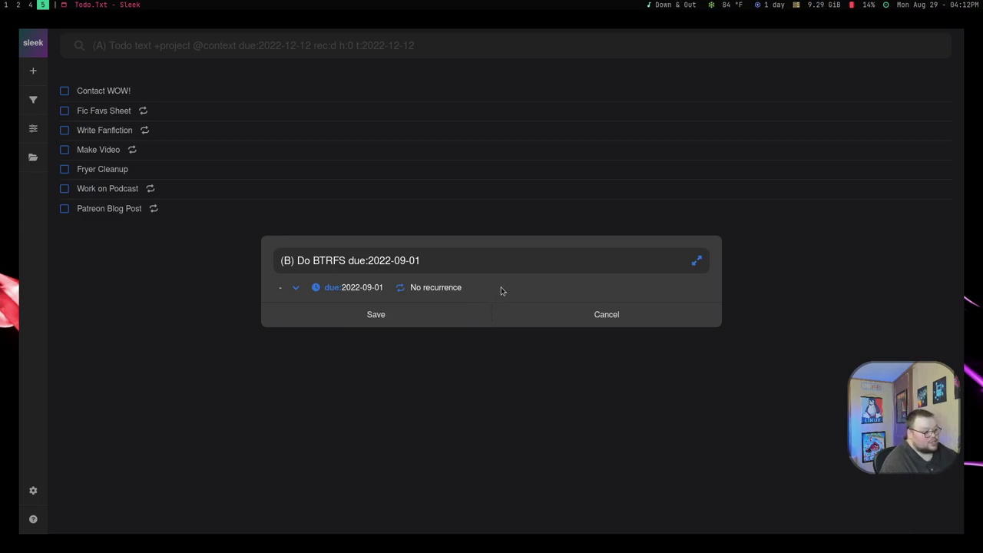
{"action": "left_click", "coordinate": [447, 259]}
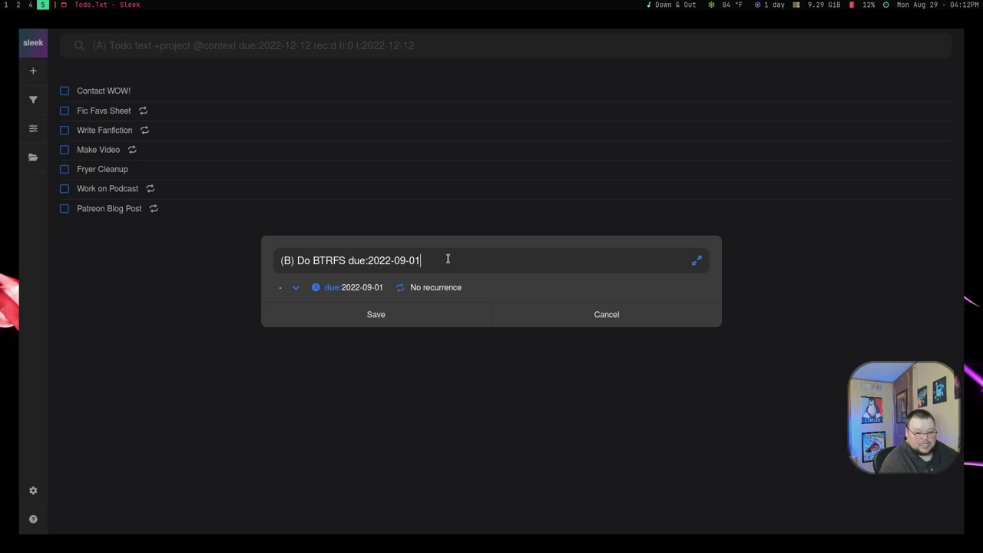
{"action": "key", "text": "BackSpace"}
{"action": "key", "text": "BackSpace"}
{"action": "key", "text": "BackSpace"}
{"action": "key", "text": "BackSpace"}
{"action": "key", "text": "BackSpace"}
{"action": "key", "text": "BackSpace"}
{"action": "key", "text": "BackSpace"}
{"action": "key", "text": "BackSpace"}
{"action": "key", "text": "BackSpace"}
{"action": "key", "text": "BackSpace"}
{"action": "key", "text": "BackSpace"}
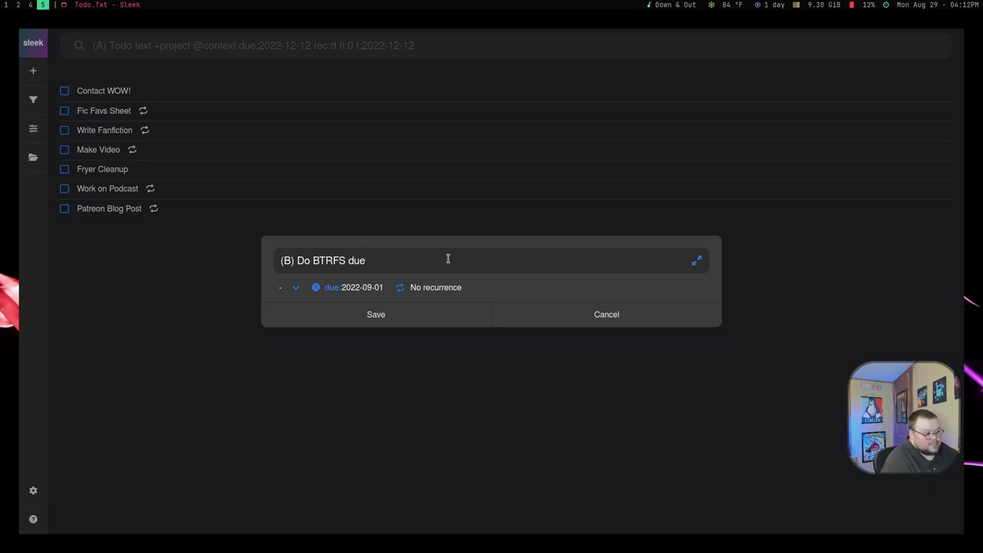
{"action": "key", "text": "BackSpace"}
{"action": "key", "text": "BackSpace"}
{"action": "key", "text": "BackSpace"}
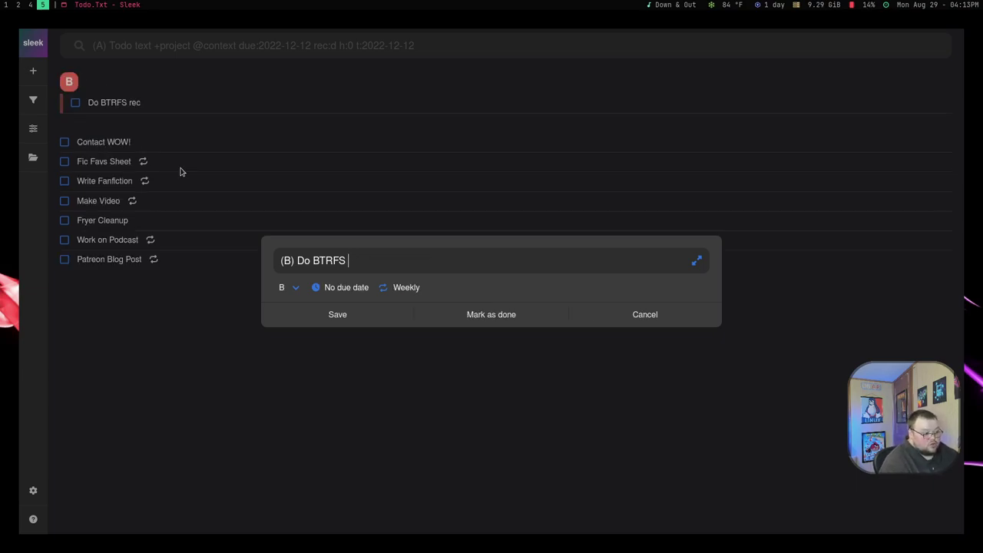
- Append 'rec:' to the task text, then cancel the editor without saving
{"action": "type", "text": "rec"}
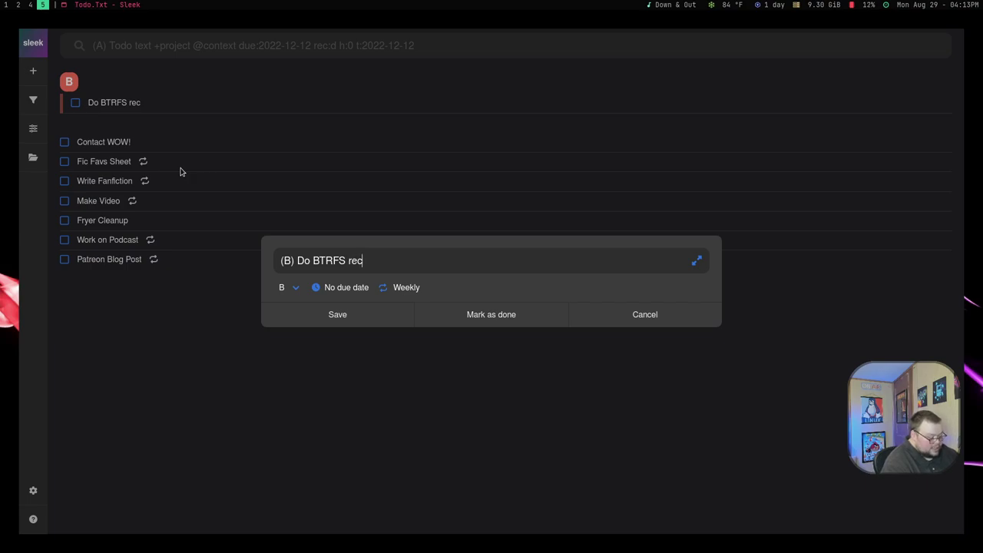
{"action": "type", "text": ":"}
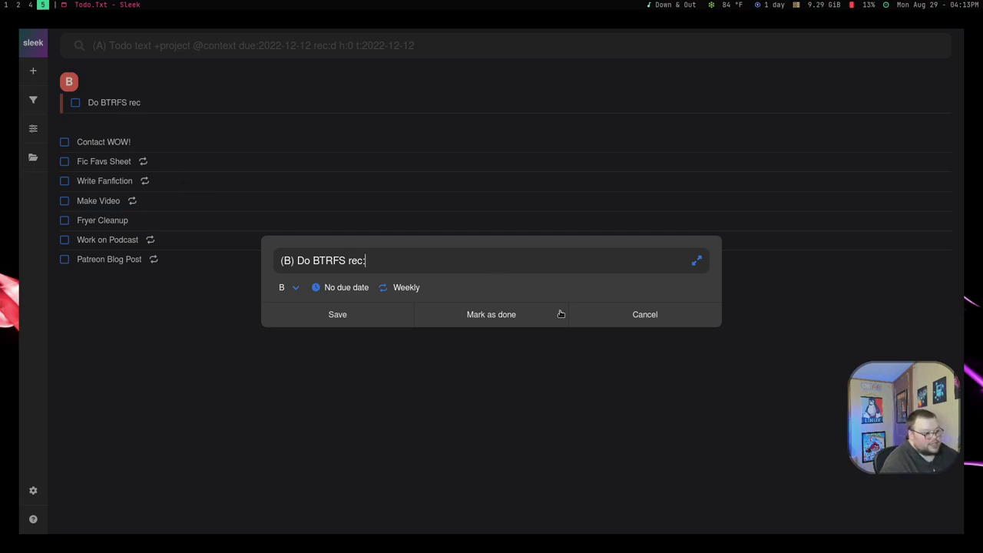
{"action": "left_click", "coordinate": [586, 395]}
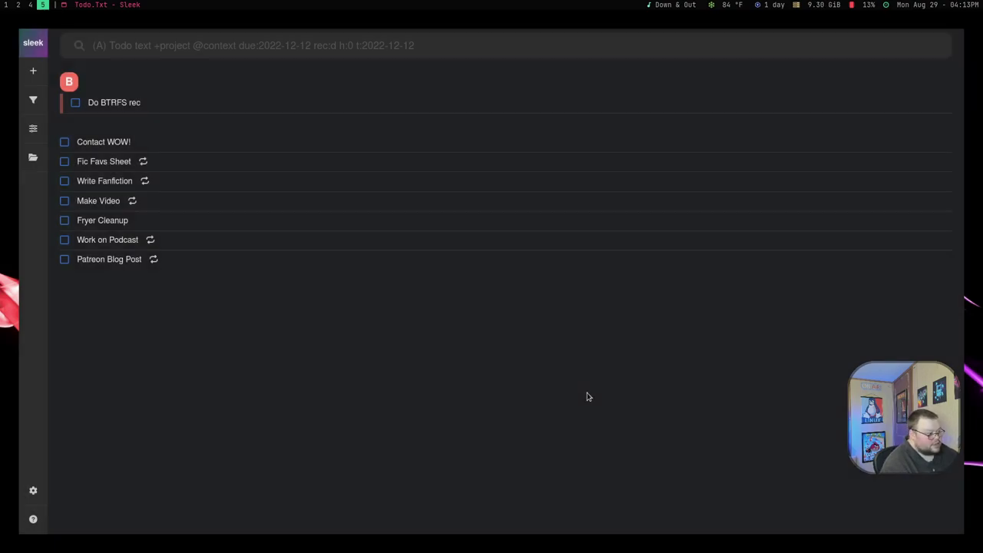
- Read the help guide's Recurrence section, then its Dates section on due dates
{"action": "left_click", "coordinate": [33, 520]}
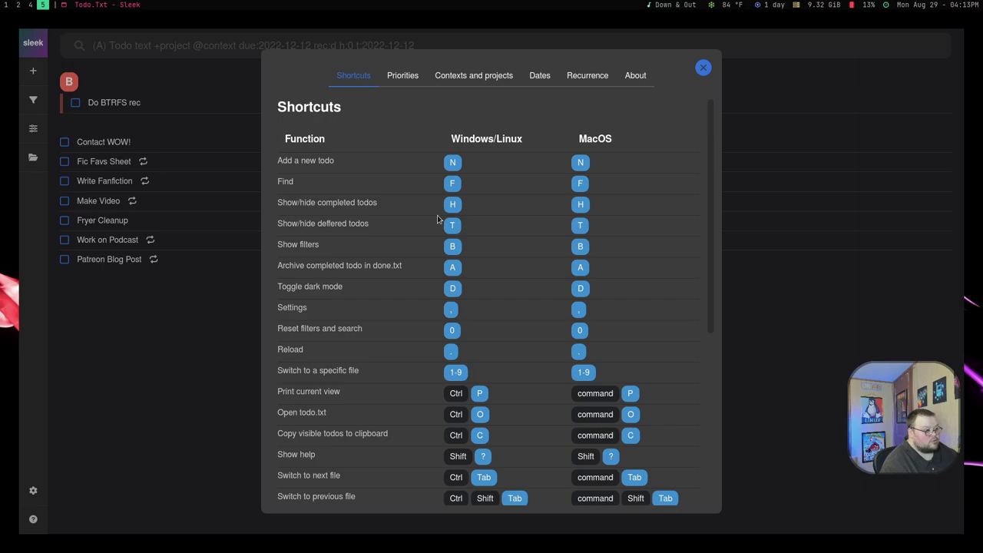
{"action": "left_click", "coordinate": [598, 80]}
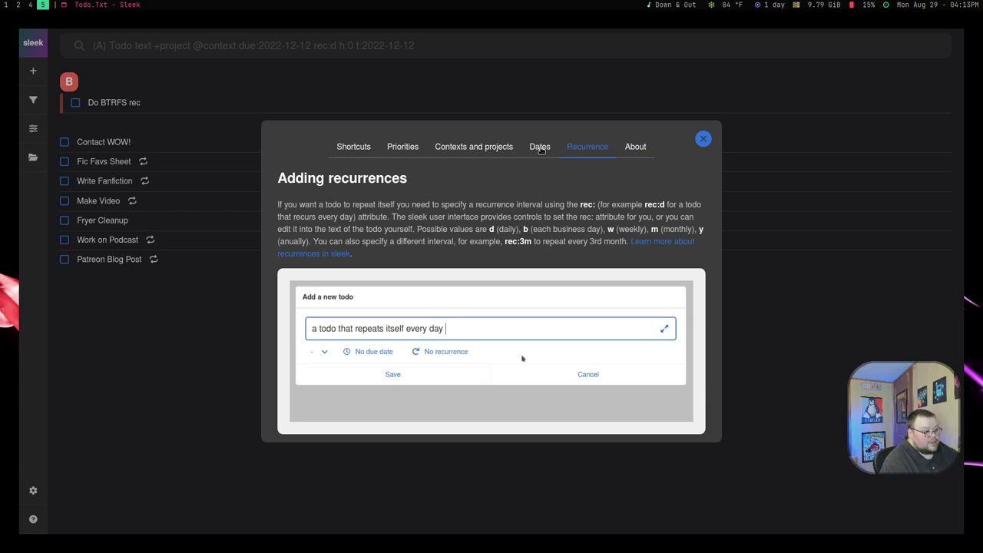
{"action": "left_click", "coordinate": [538, 150]}
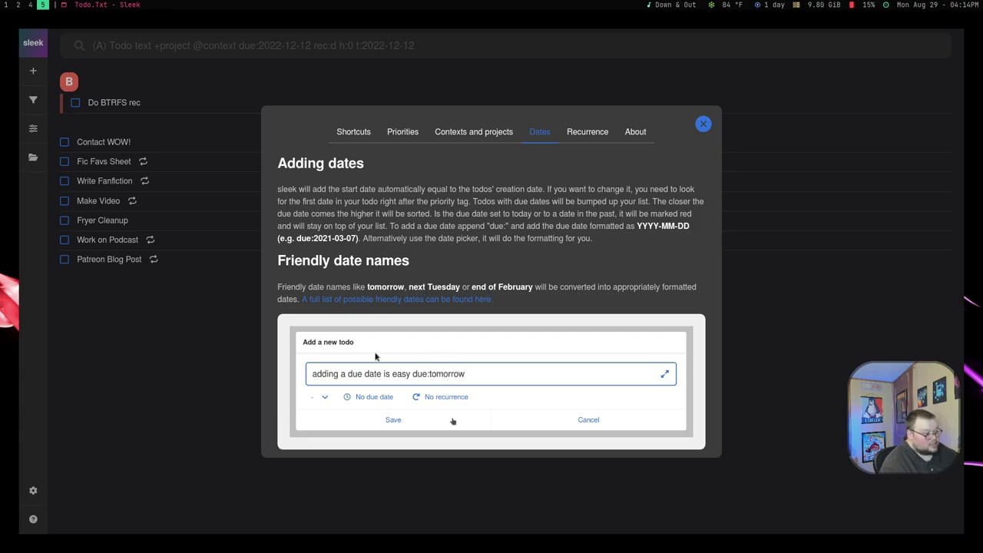
- Close help and save a new todo 'video due:tomorrow'
{"action": "key", "text": "Escape"}
{"action": "left_click", "coordinate": [33, 70]}
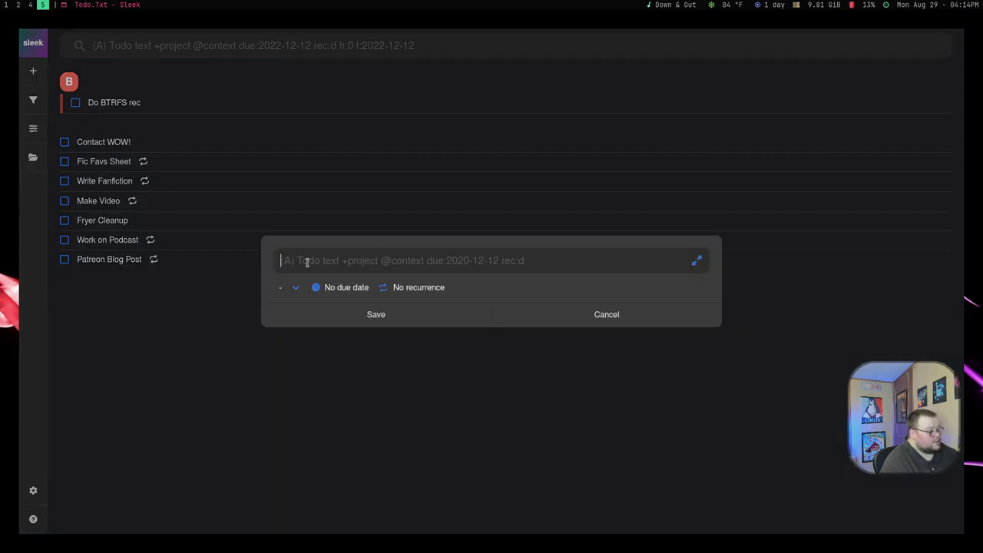
{"action": "type", "text": "video"}
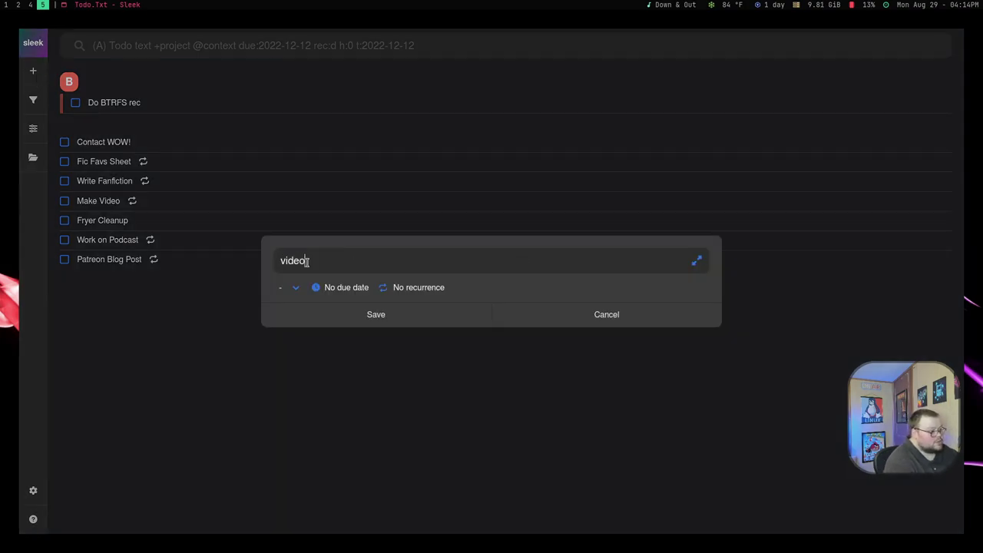
{"action": "type", "text": " due:tomorrow"}
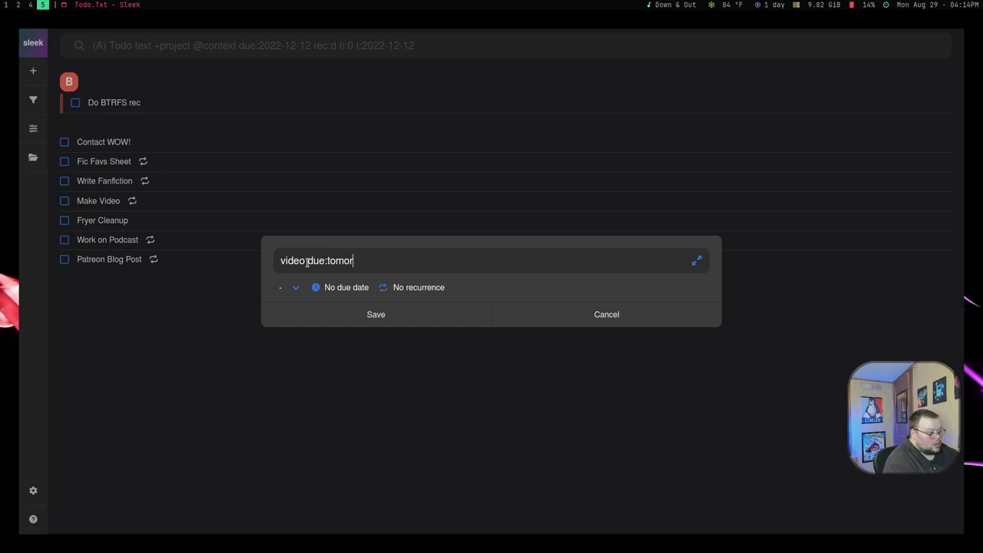
{"action": "left_click", "coordinate": [353, 320]}
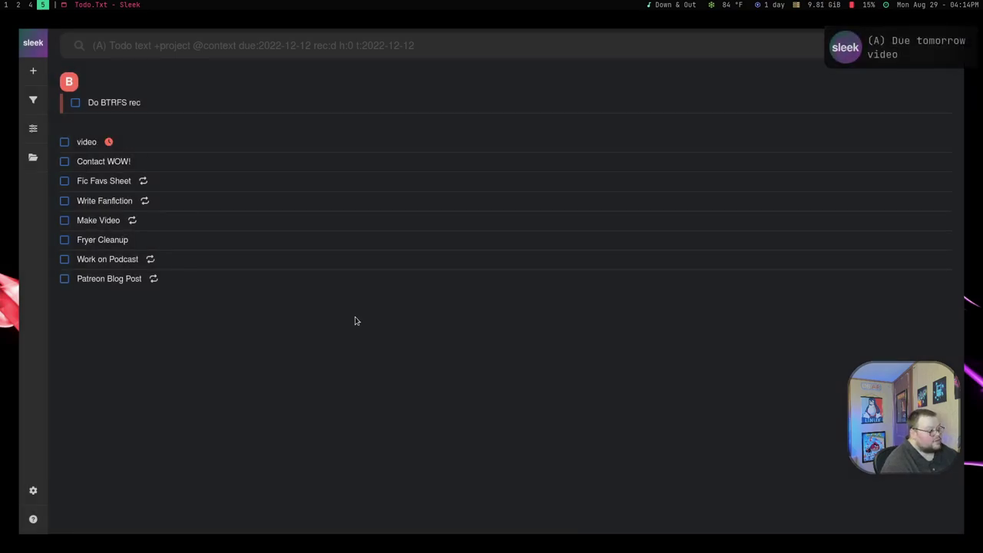
- Save a new 'video tomorrow' todo, then mark the video tomorrow task done
{"action": "mouse_move", "coordinate": [108, 143]}
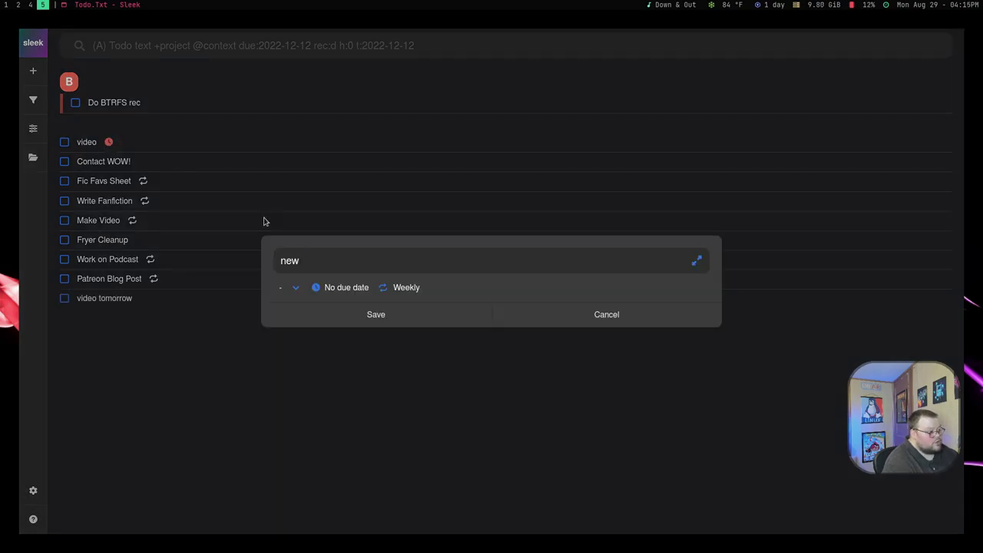
{"action": "type", "text": "video tomorrow"}
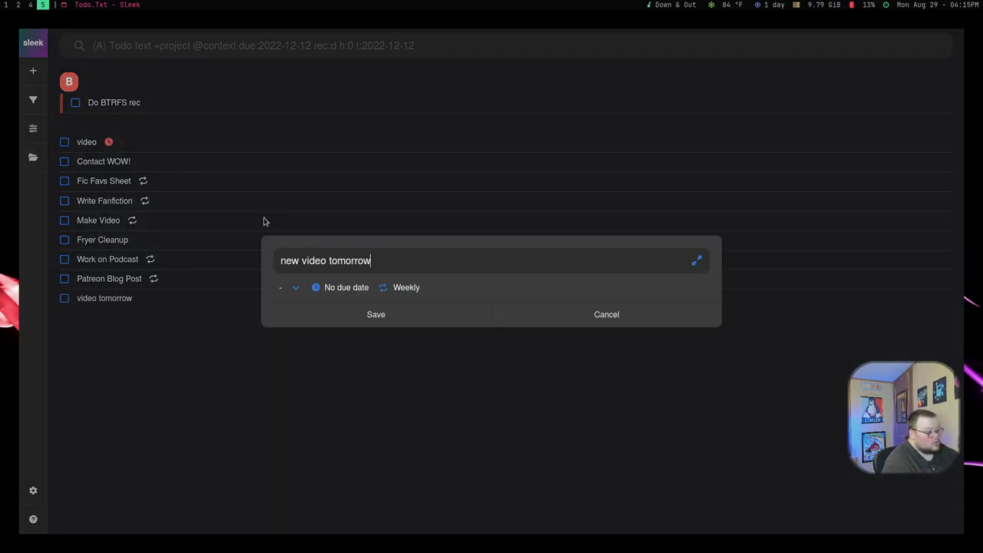
{"action": "left_click", "coordinate": [375, 315]}
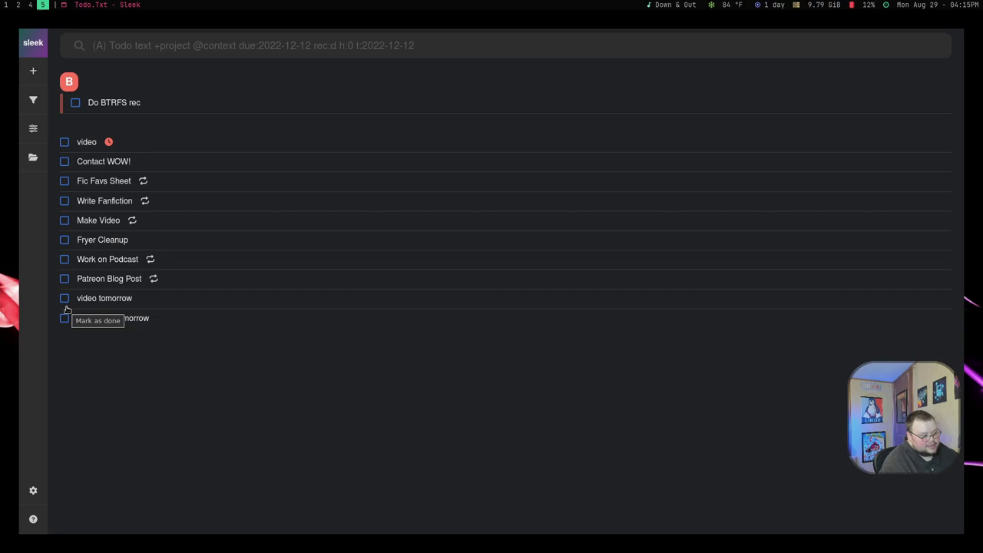
{"action": "left_click", "coordinate": [64, 298]}
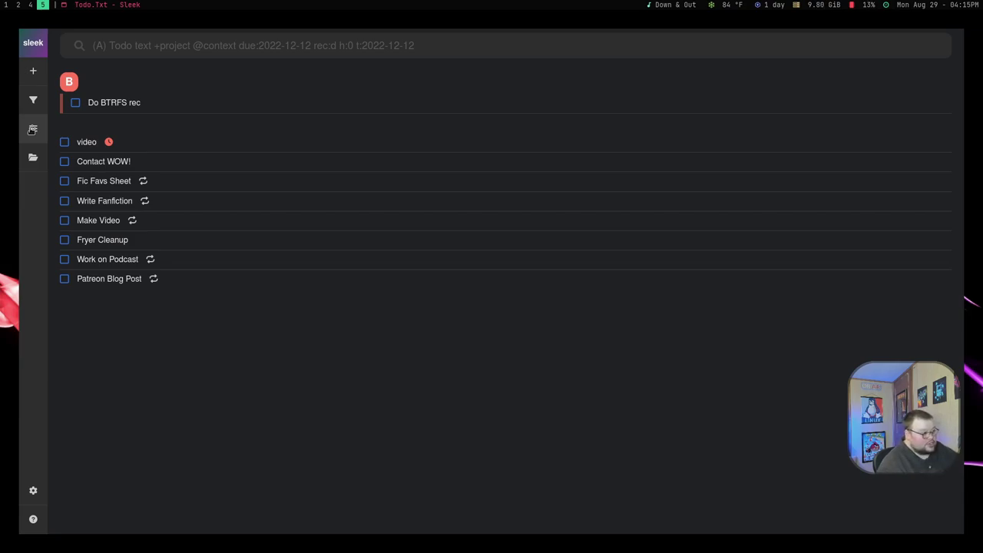
{"action": "left_click", "coordinate": [34, 71]}
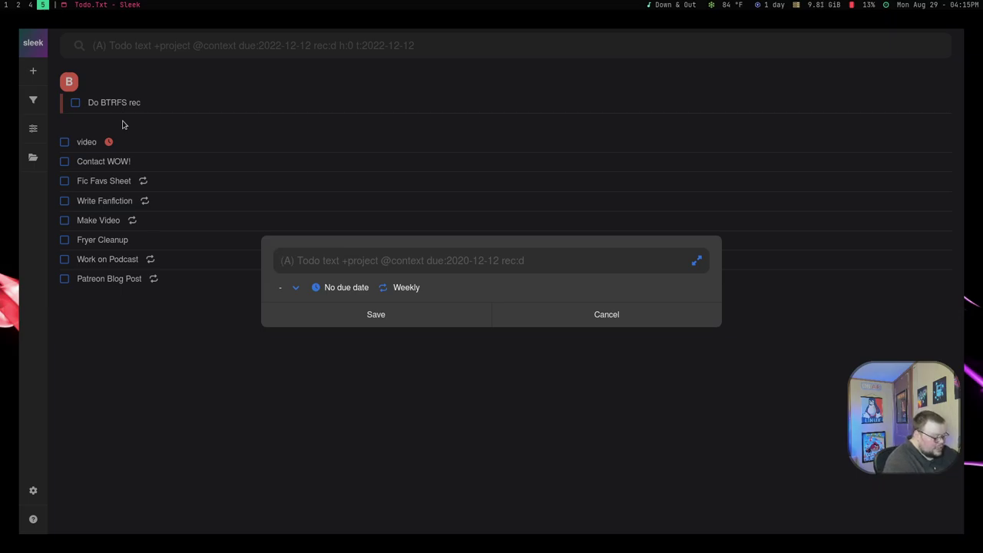
{"action": "type", "text": "Rice"}
{"action": "key", "text": "BackSpace"}
{"action": "key", "text": "BackSpace"}
{"action": "key", "text": "BackSpace"}
{"action": "key", "text": "BackSpace"}
{"action": "key", "text": "BackSpace"}
{"action": "type", "text": "Add New Rice"}
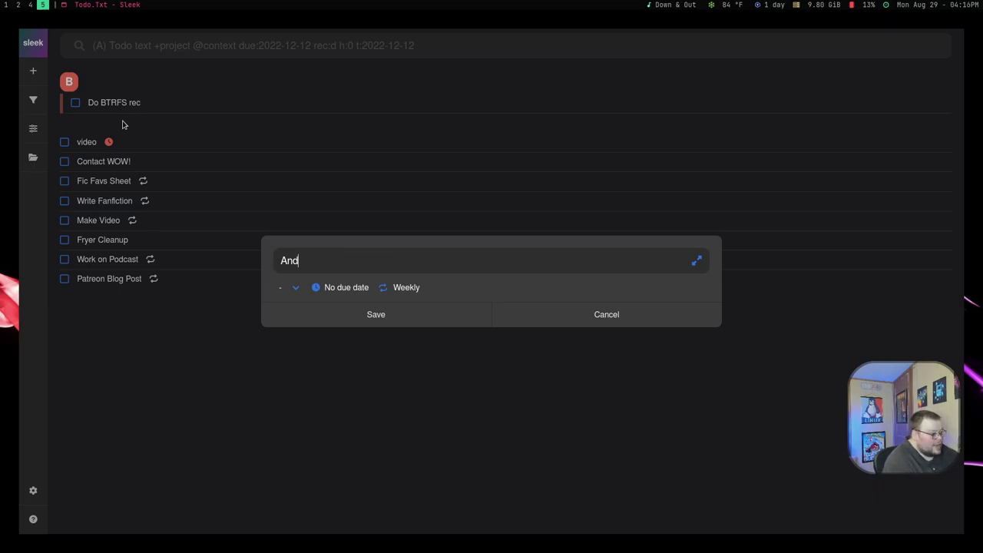
{"action": "type", "text": " to "}
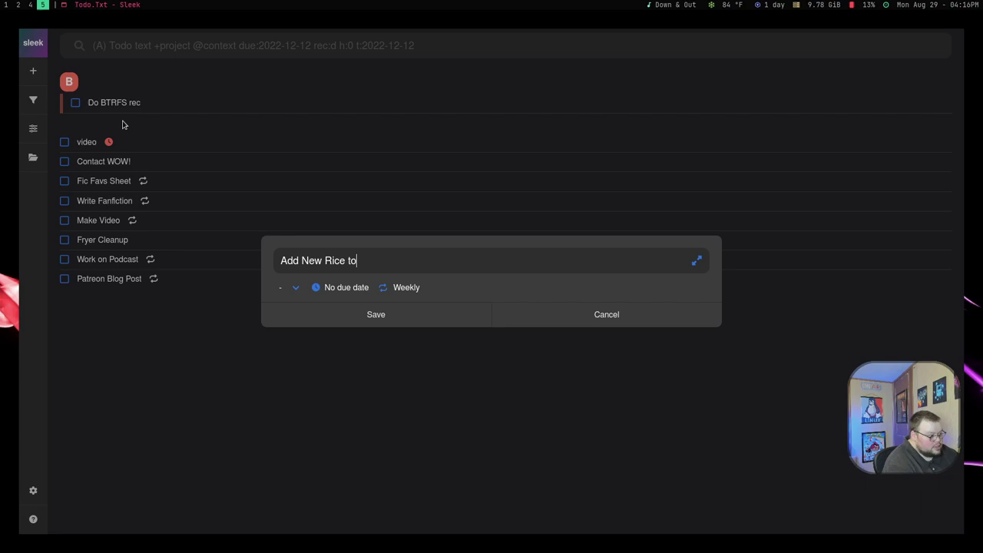
{"action": "type", "text": "Collection +"}
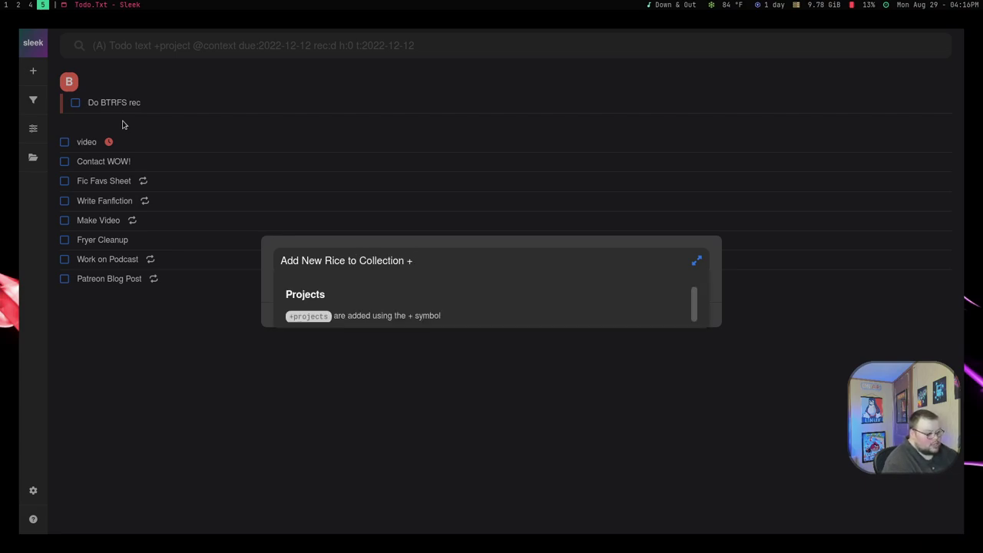
{"action": "type", "text": "rices"}
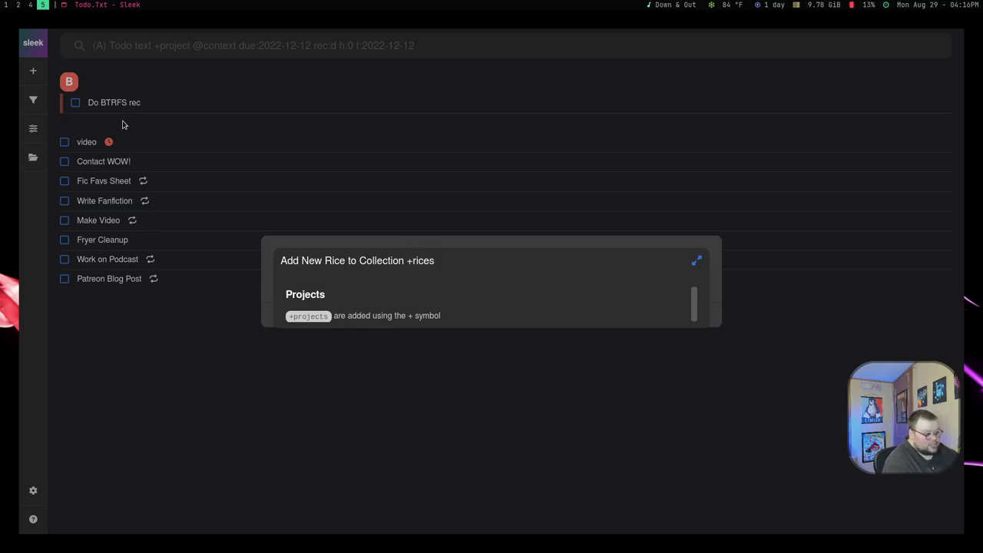
{"action": "key", "text": "Escape"}
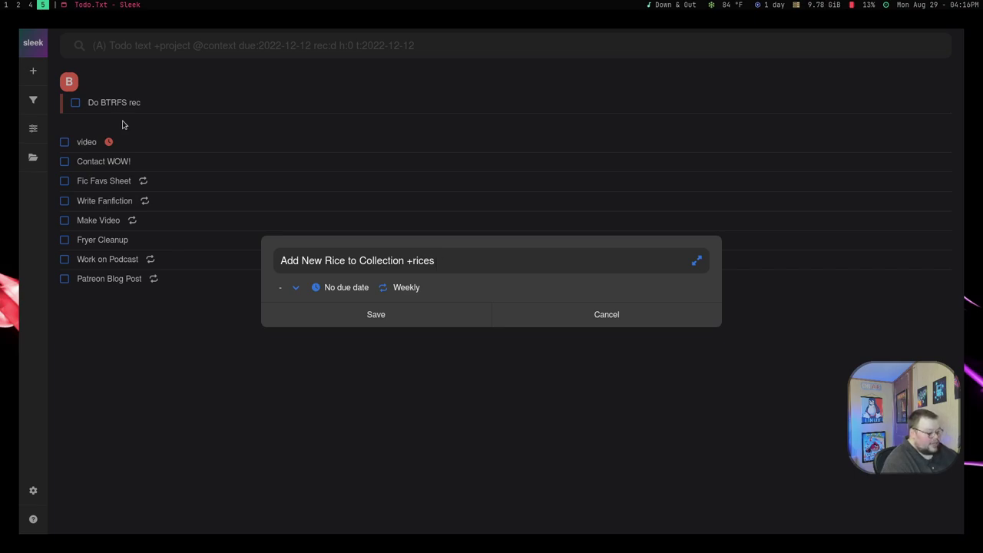
{"action": "type", "text": "@"}
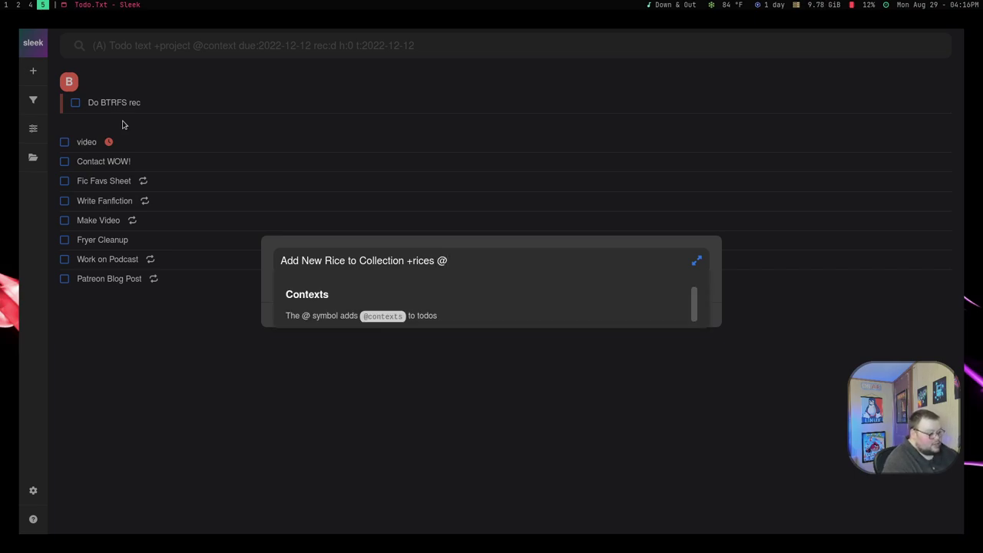
{"action": "type", "text": "rices"}
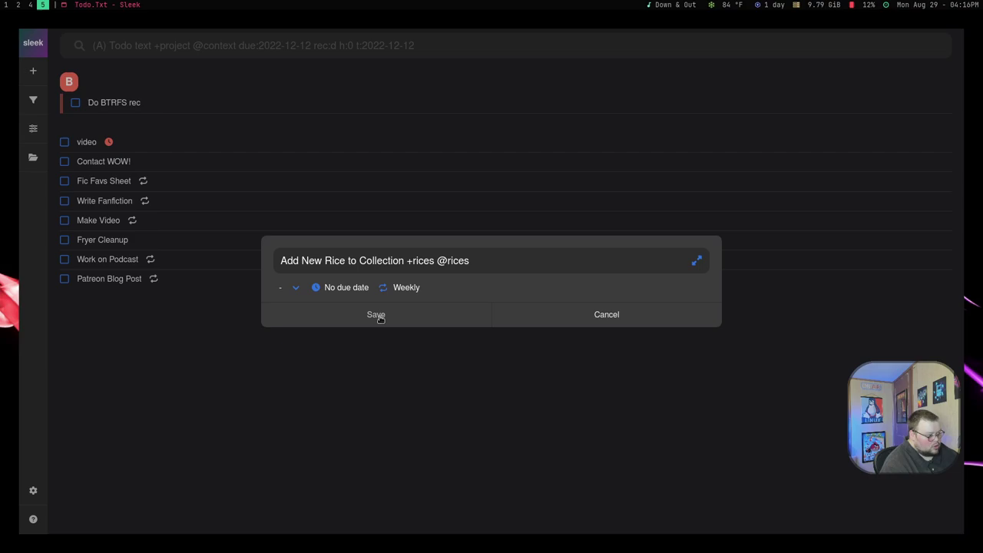
{"action": "left_click", "coordinate": [377, 316]}
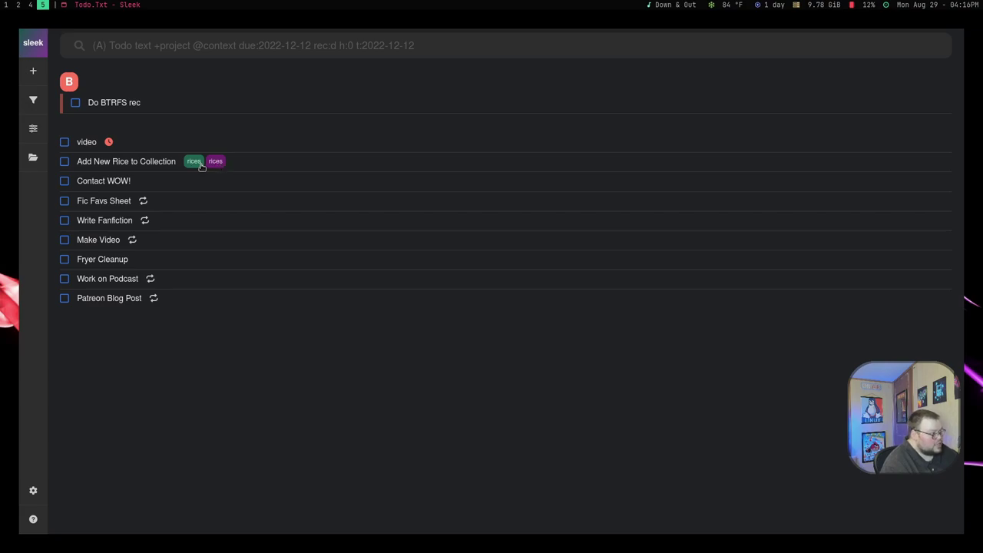
{"action": "left_click", "coordinate": [33, 520]}
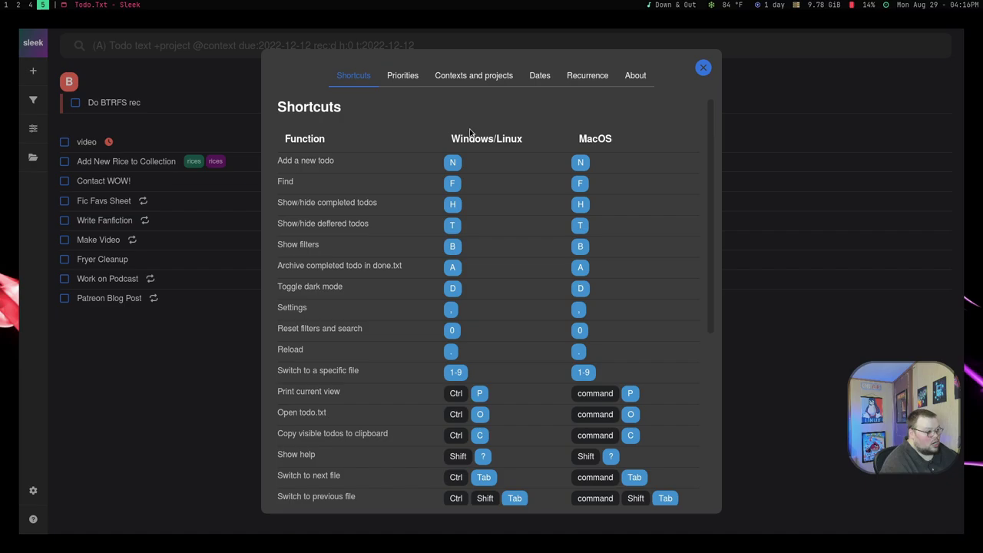
{"action": "left_click", "coordinate": [486, 76]}
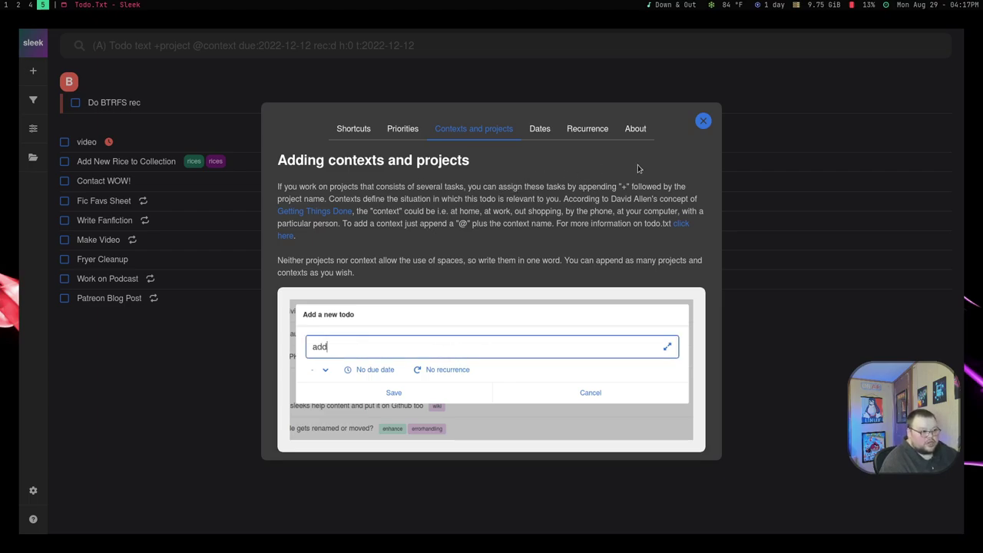
- Close help and review Settings, keeping English language and Dark appearance
{"action": "left_click", "coordinate": [703, 121]}
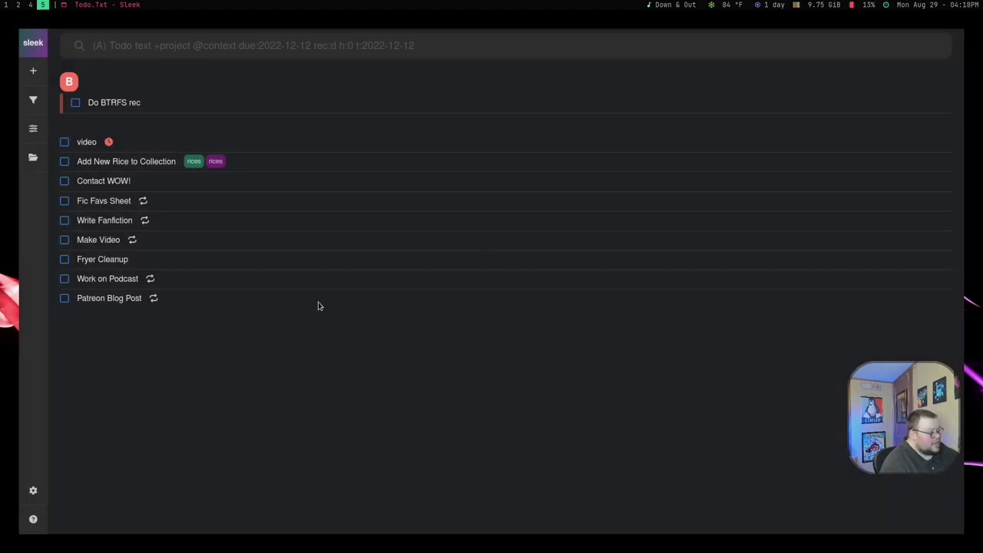
{"action": "left_click", "coordinate": [33, 490]}
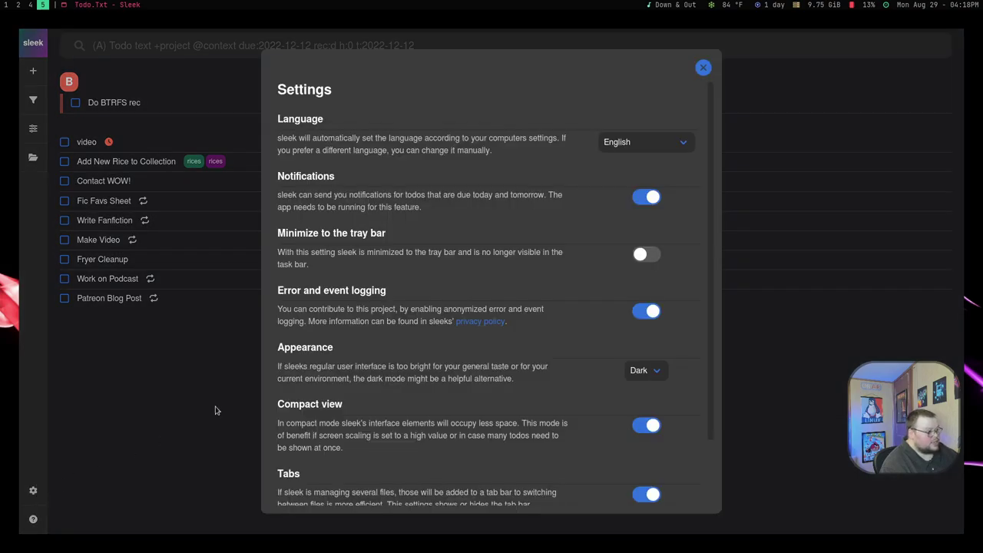
{"action": "left_click", "coordinate": [630, 142]}
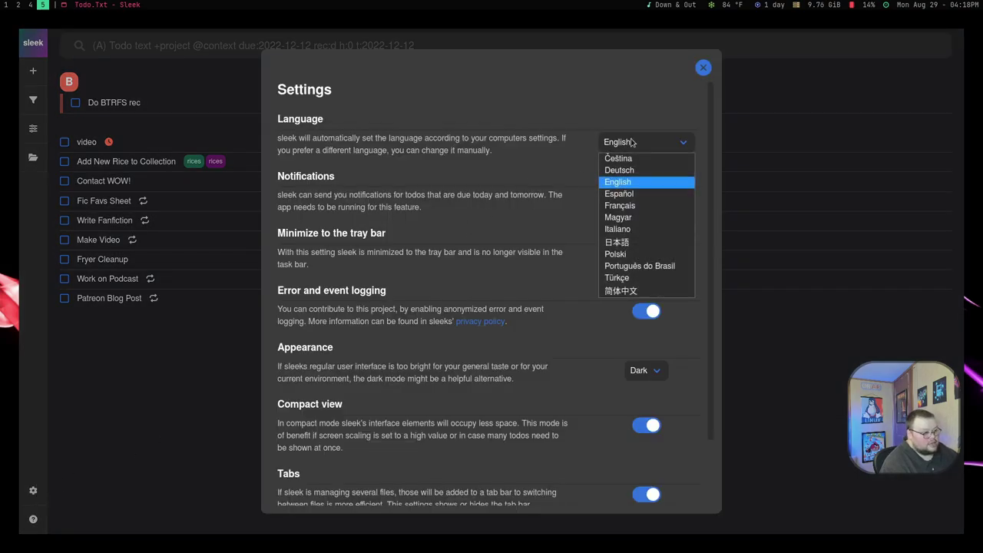
{"action": "left_click", "coordinate": [591, 120]}
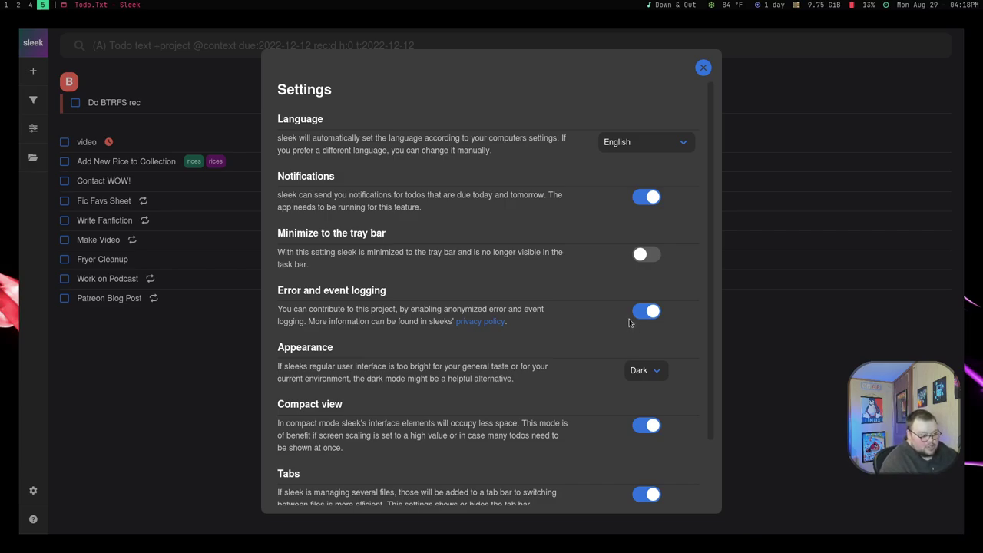
{"action": "left_click", "coordinate": [653, 370]}
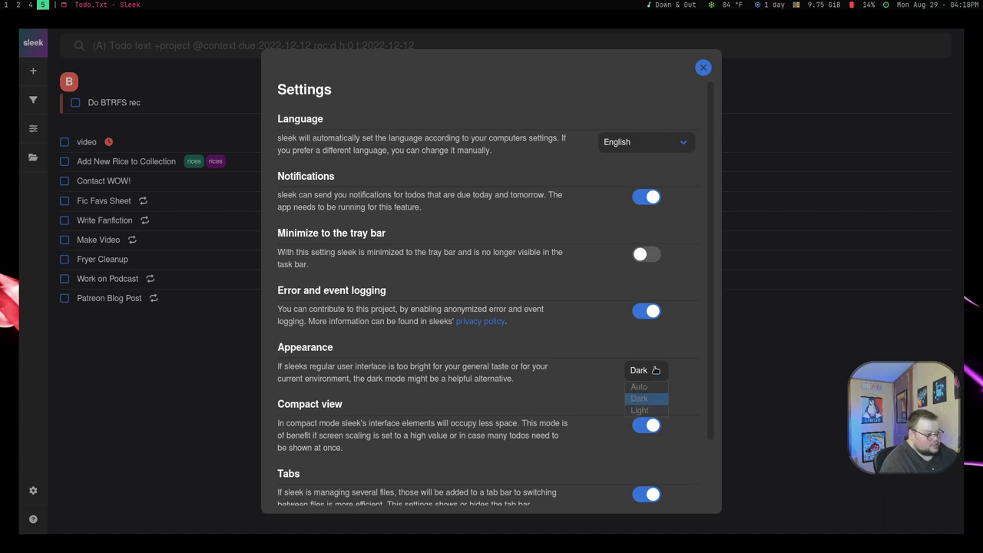
{"action": "left_click", "coordinate": [514, 365]}
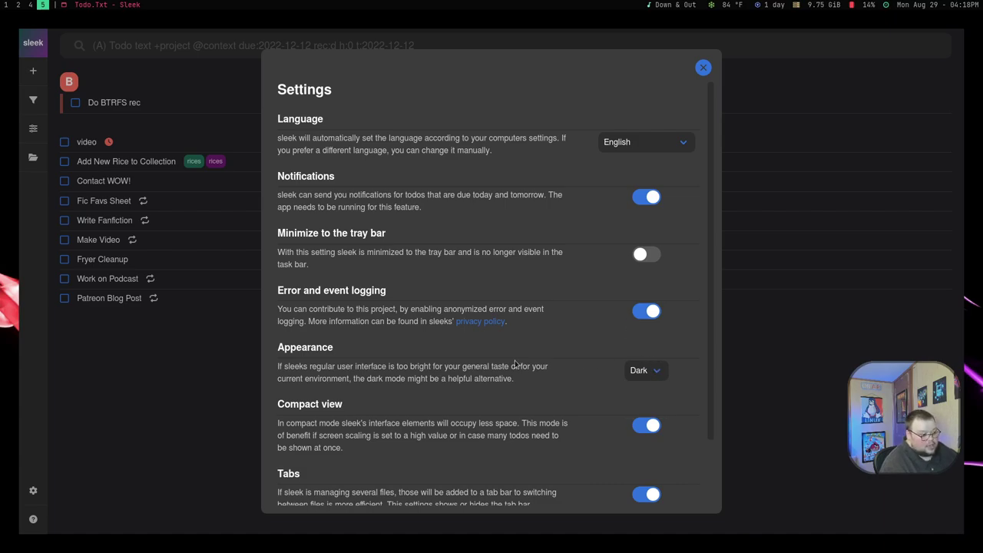
{"action": "left_click", "coordinate": [653, 427]}
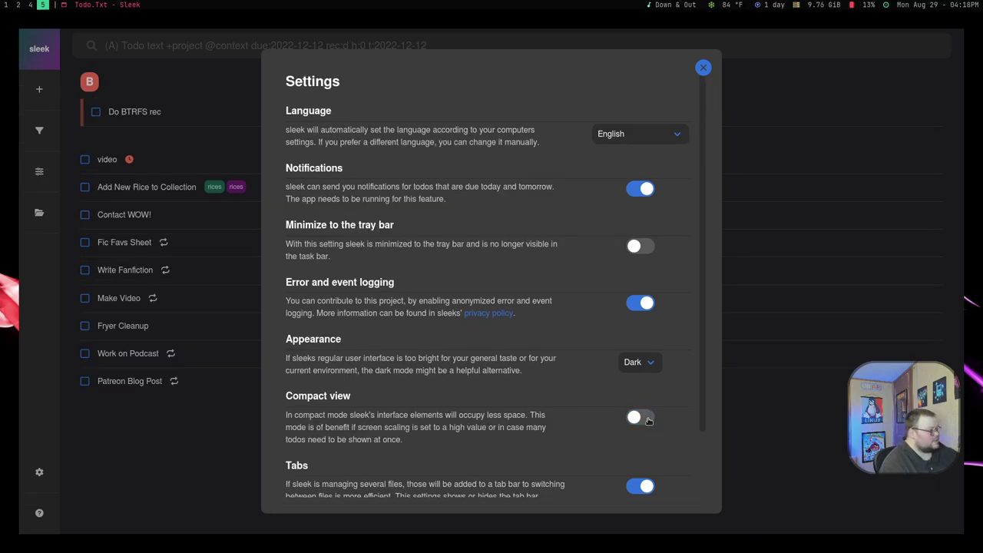
{"action": "left_click", "coordinate": [648, 421]}
{"action": "left_click", "coordinate": [645, 424]}
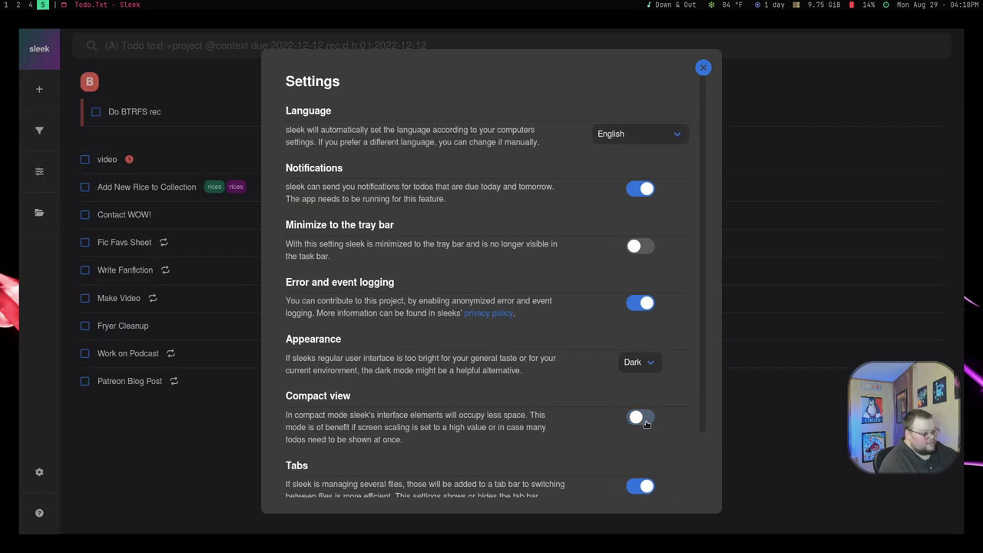
{"action": "left_click", "coordinate": [702, 67]}
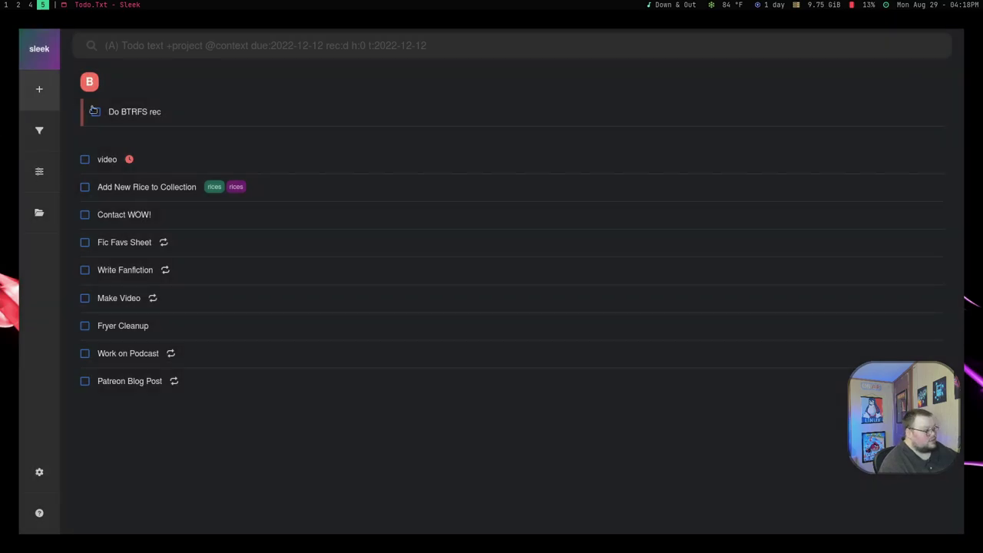
{"action": "left_click", "coordinate": [39, 471]}
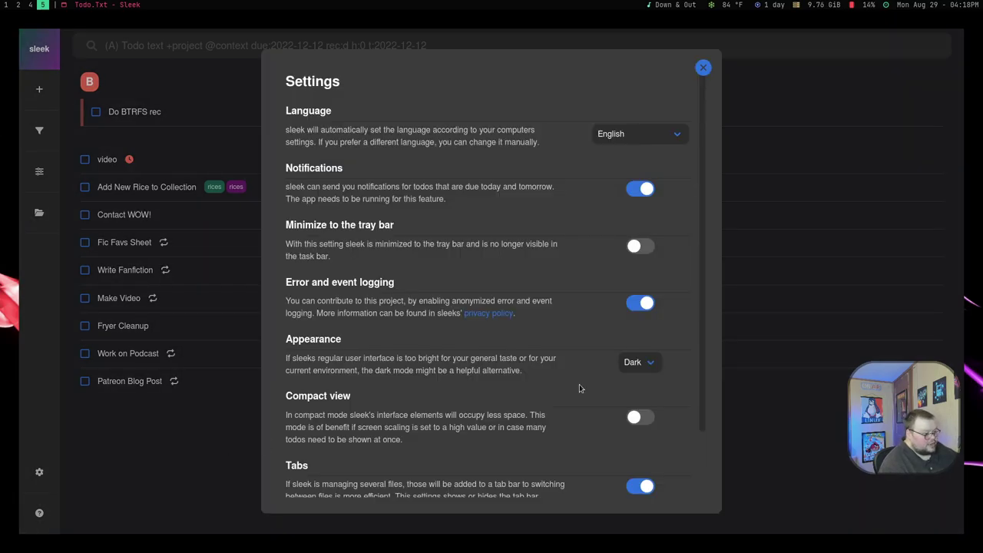
{"action": "left_click", "coordinate": [633, 417]}
{"action": "scroll", "coordinate": [519, 384], "scroll_direction": "down", "scroll_amount": 1}
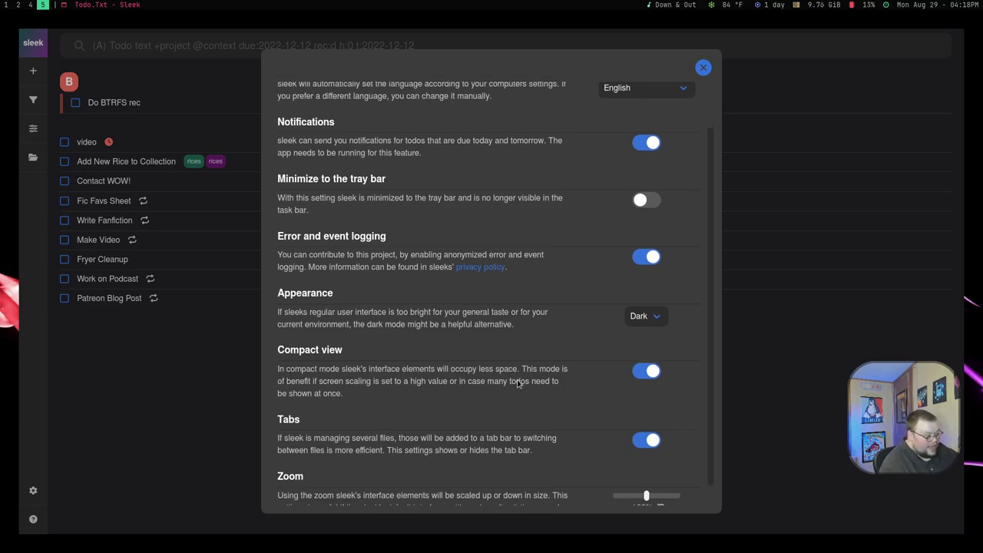
{"action": "scroll", "coordinate": [517, 383], "scroll_direction": "down", "scroll_amount": 1}
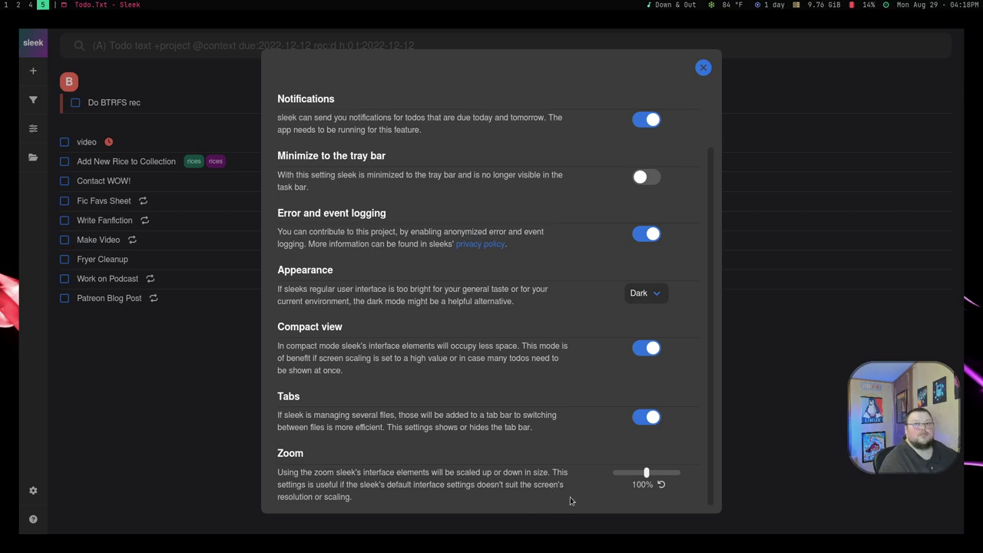